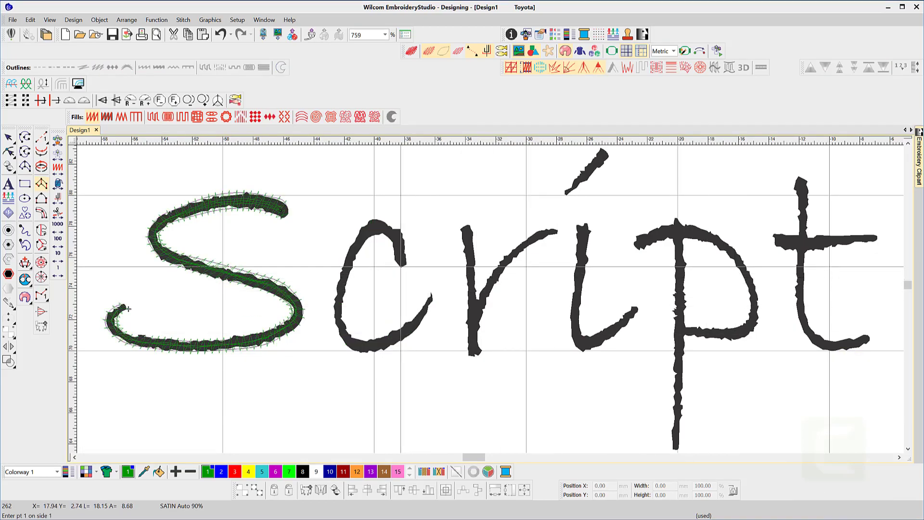
- Digitize the handwritten c as a Column A satin column by tracing alternating points along both edges
click(397, 254)
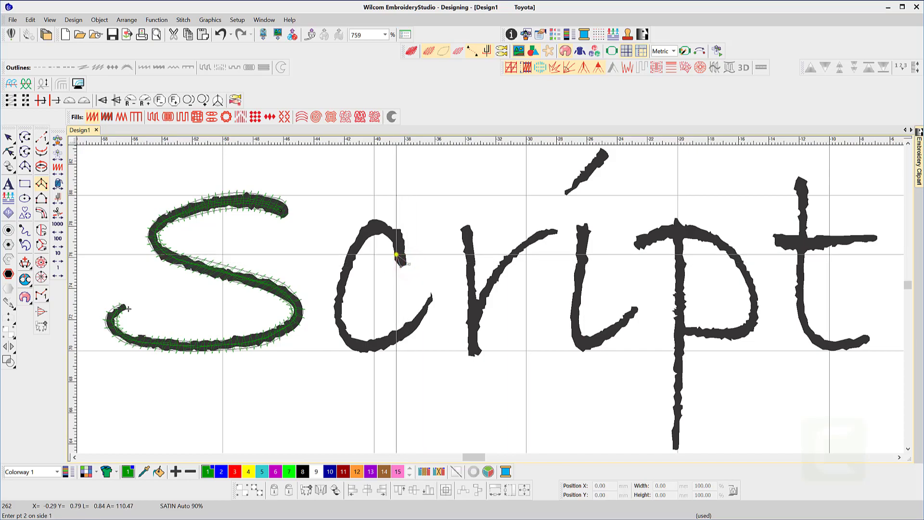
click(402, 245)
click(381, 235)
click(367, 241)
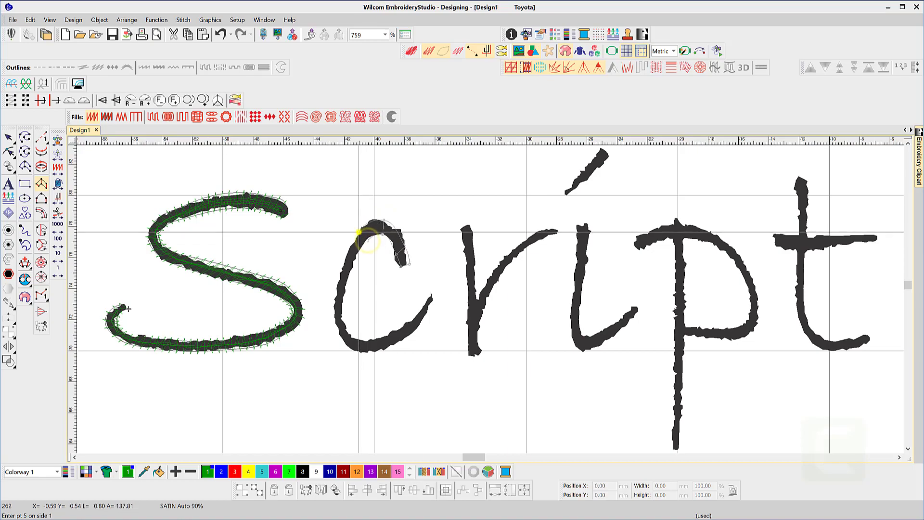
click(359, 232)
click(340, 271)
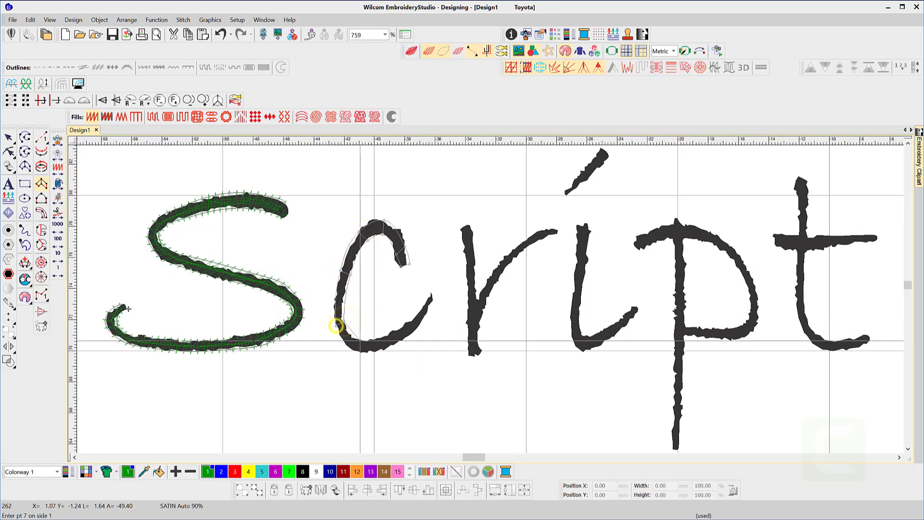
click(357, 347)
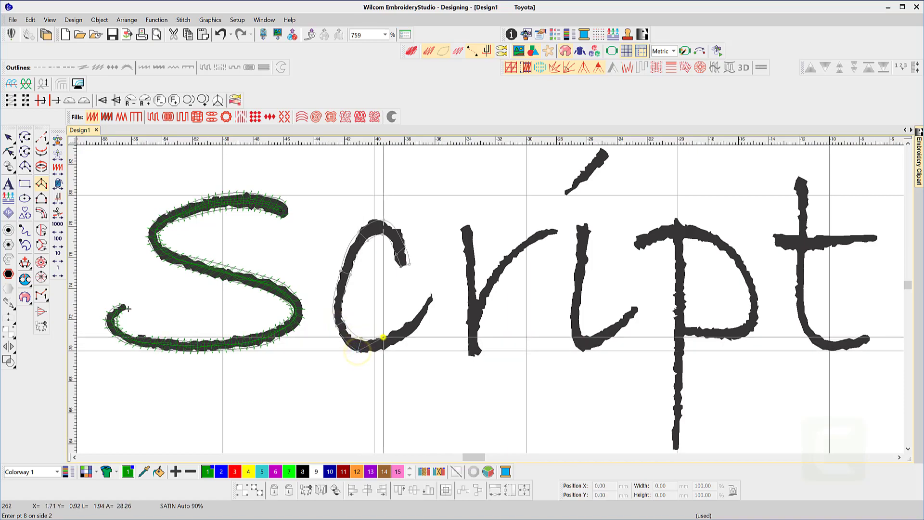
click(385, 348)
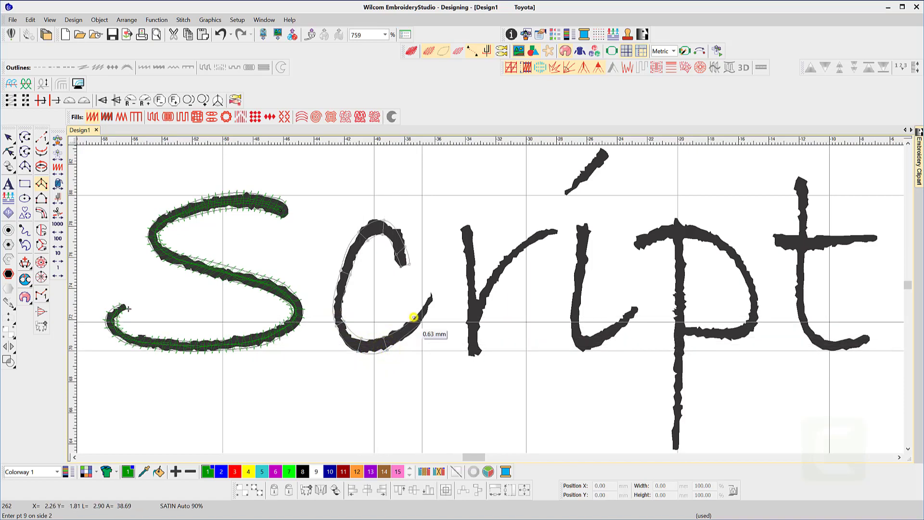
click(419, 322)
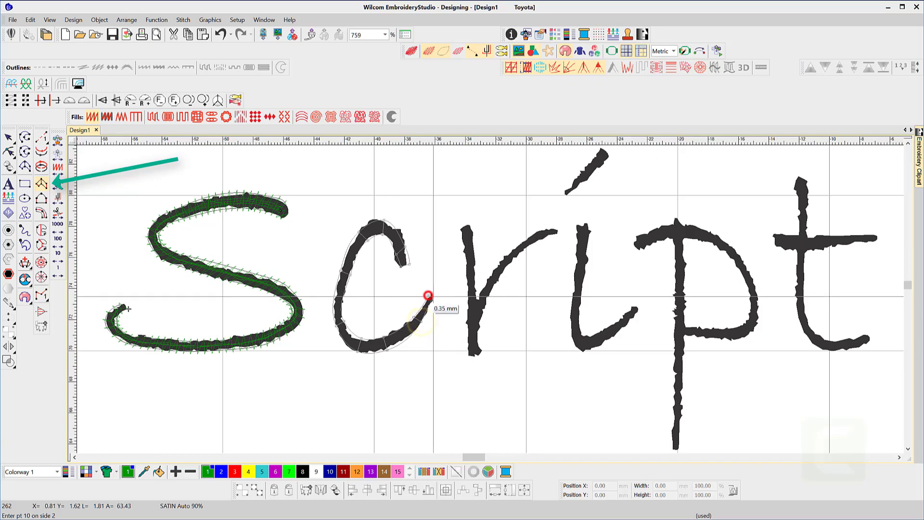
click(432, 296)
key(Return)
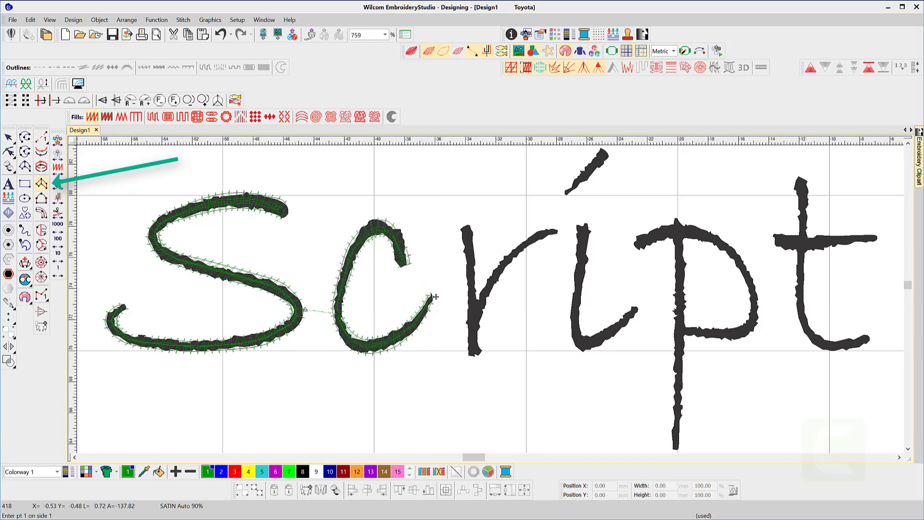
- Select the stitched S and start Object > Create Letter
key(Escape)
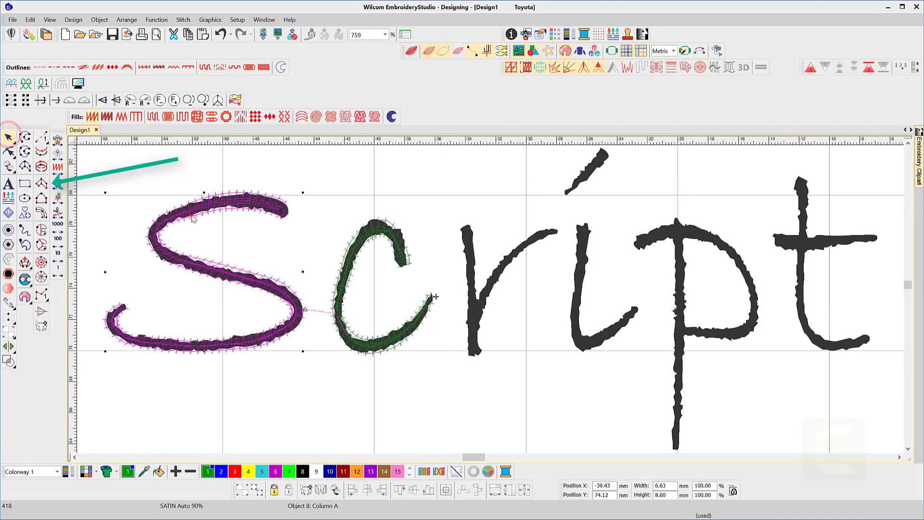
click(193, 218)
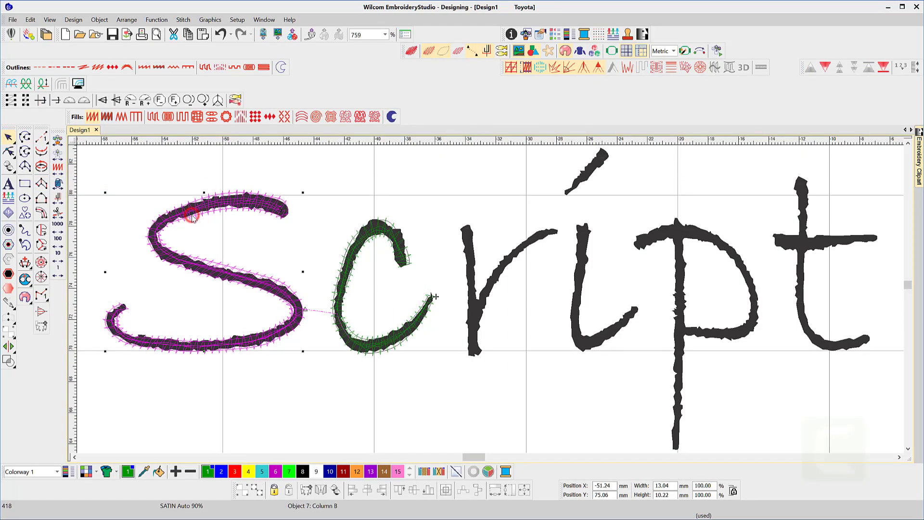
click(98, 22)
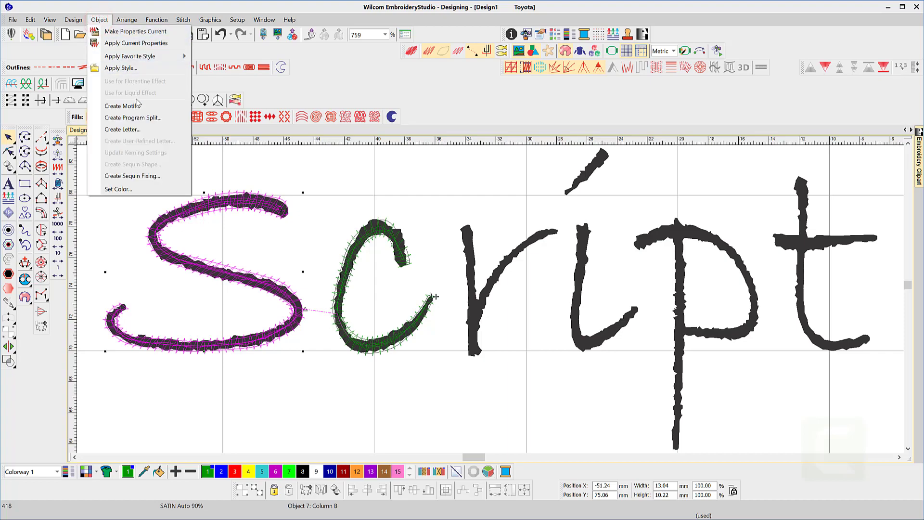
click(121, 129)
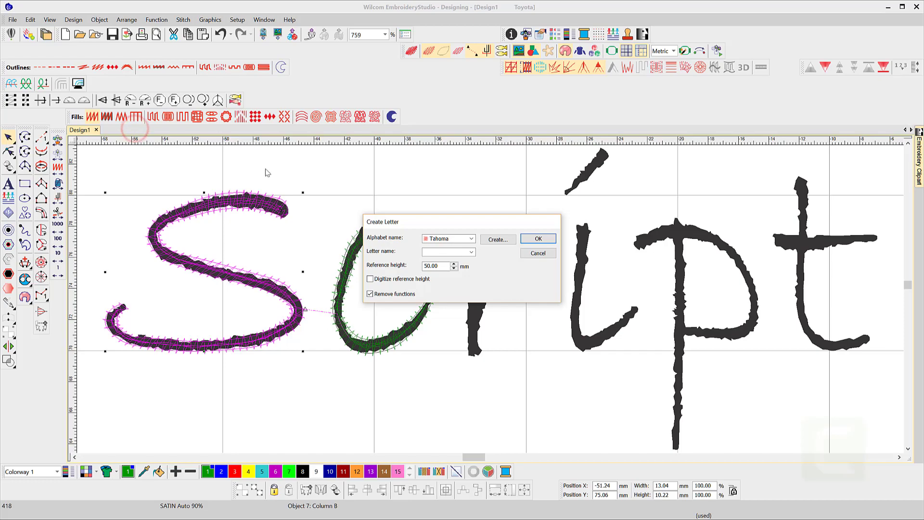
- Create alphabet 'my script' with Closest Join, and set letter S at 10 mm height
click(498, 240)
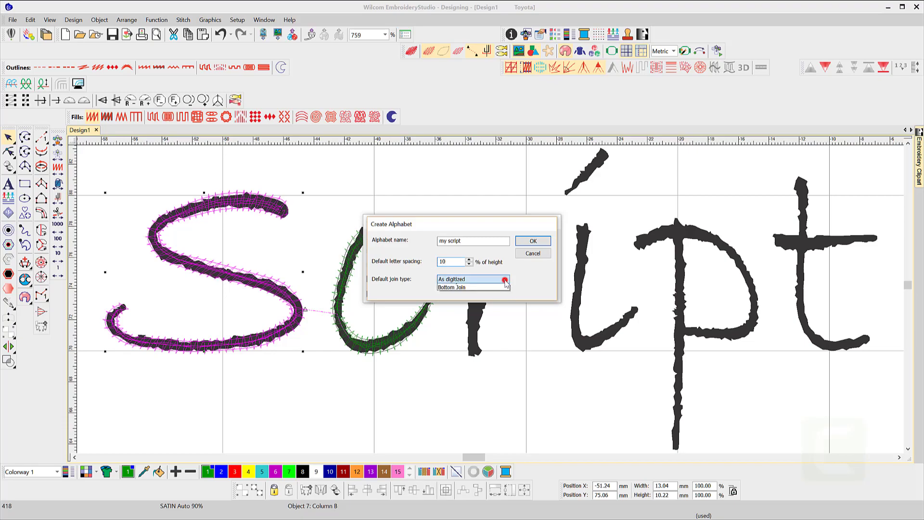
click(505, 280)
click(468, 293)
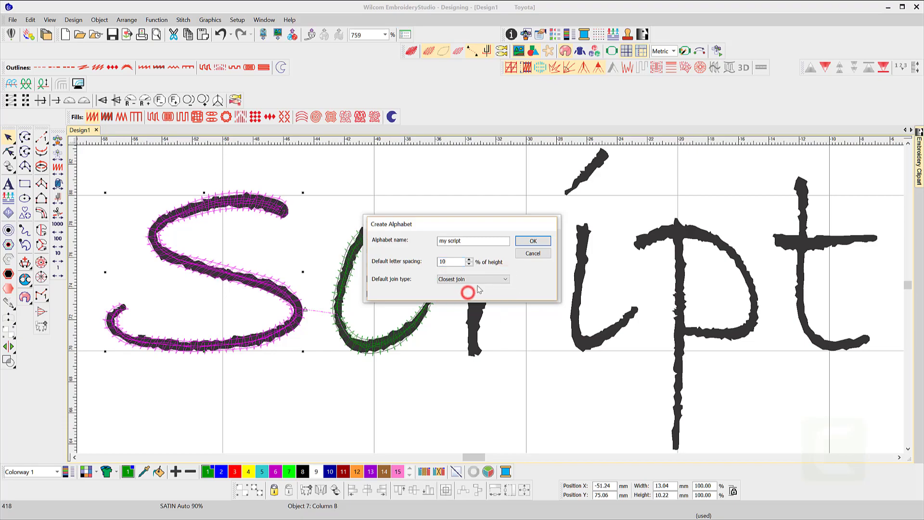
click(532, 243)
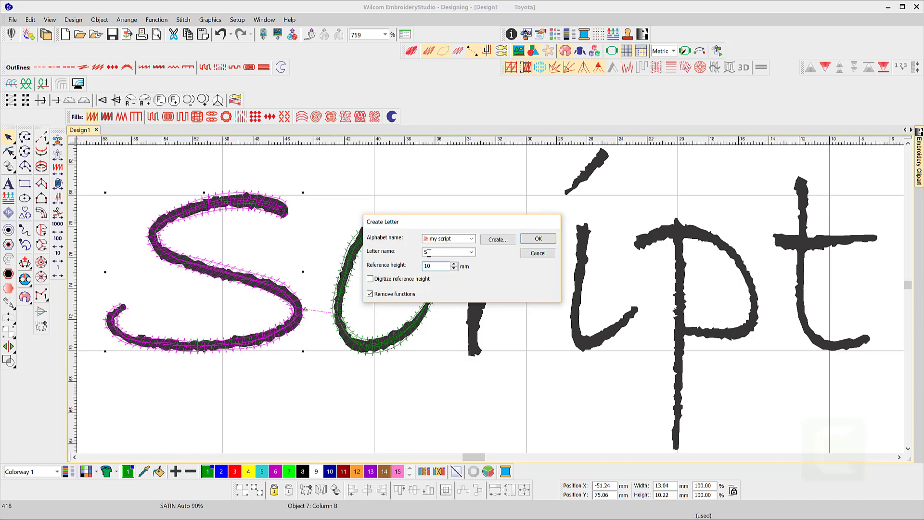
click(538, 239)
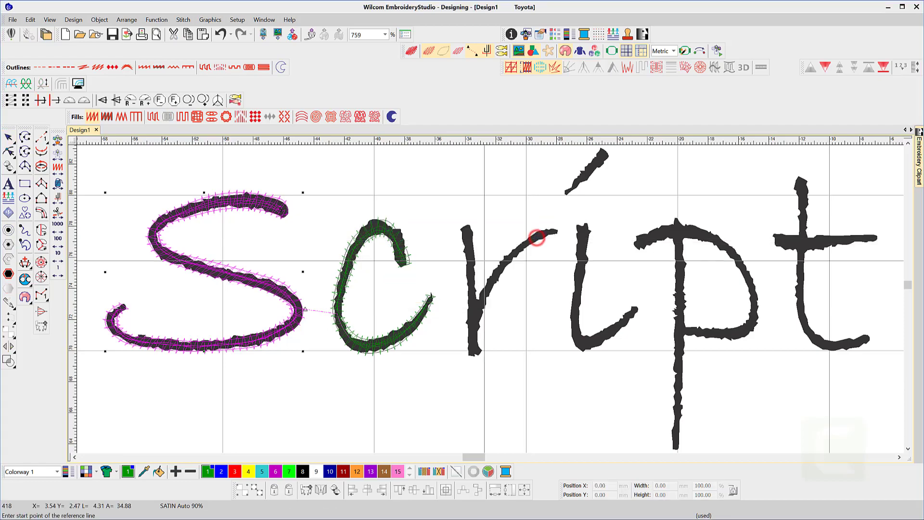
- Place the S's baseline reference line and confirm the letter is saved
click(105, 351)
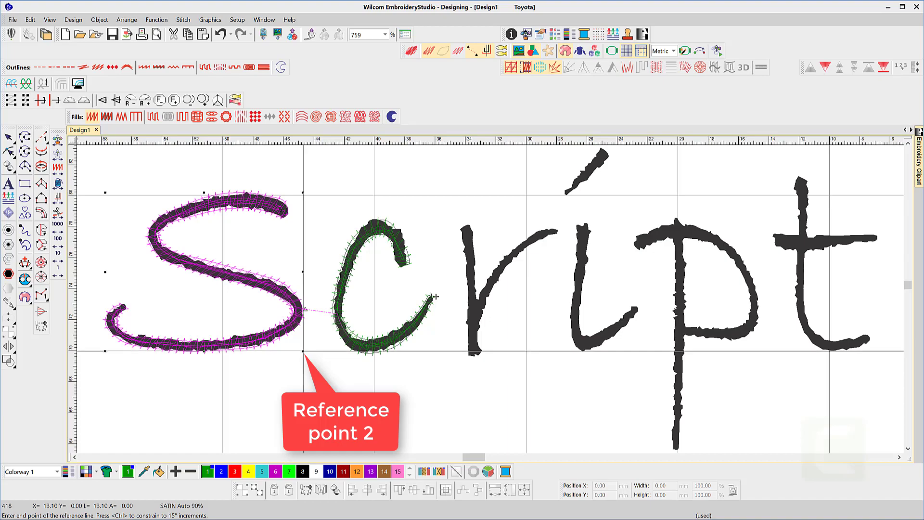
click(304, 351)
click(499, 284)
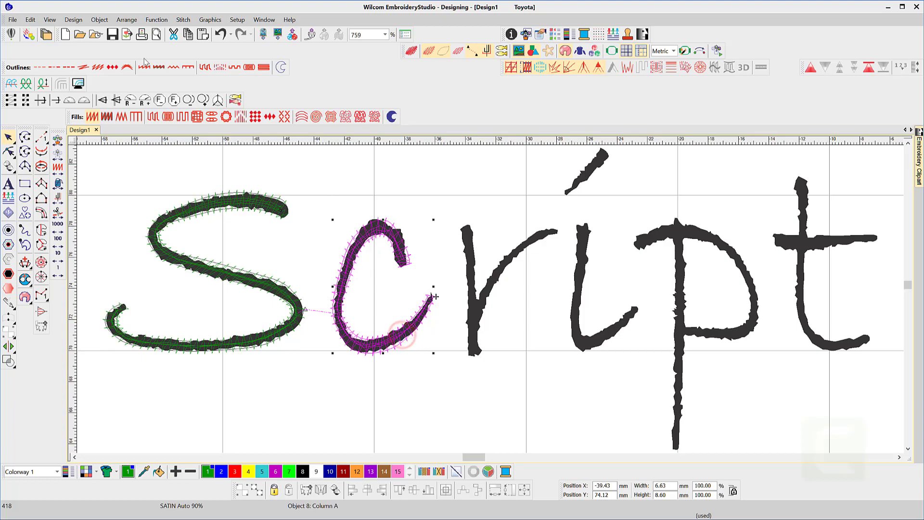
- Save the c as letter 'c' in 'my script' with a baseline reference line
click(99, 20)
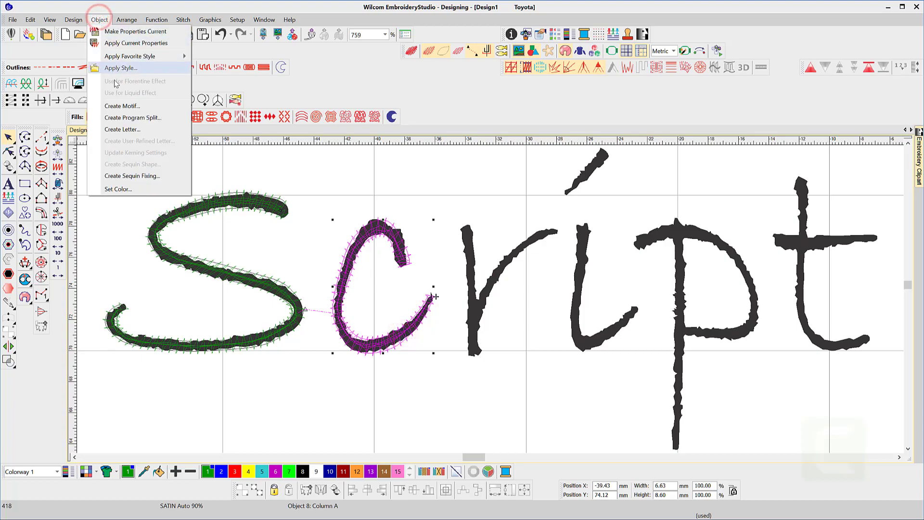
click(123, 128)
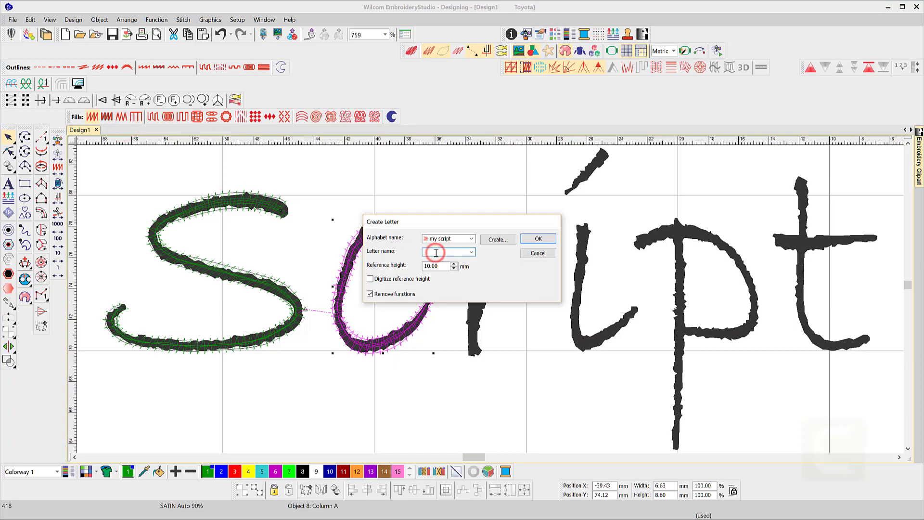
click(535, 239)
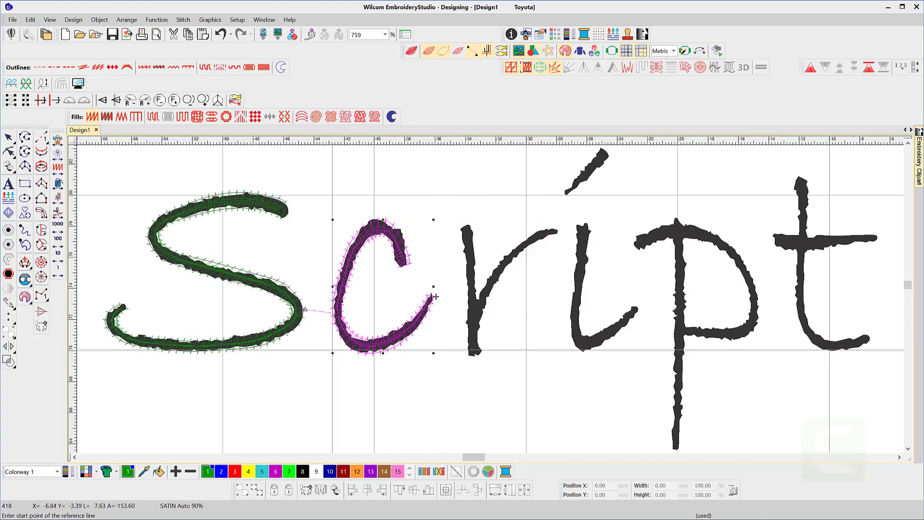
click(333, 350)
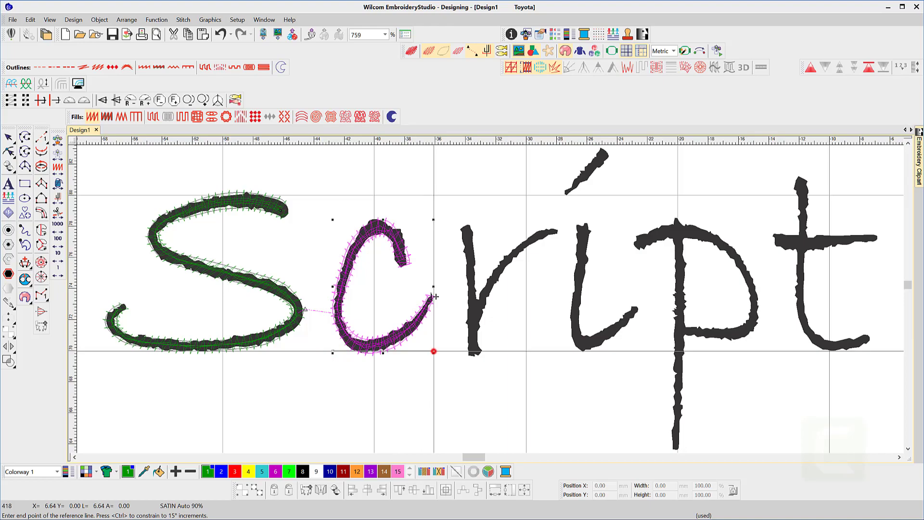
click(434, 352)
click(512, 284)
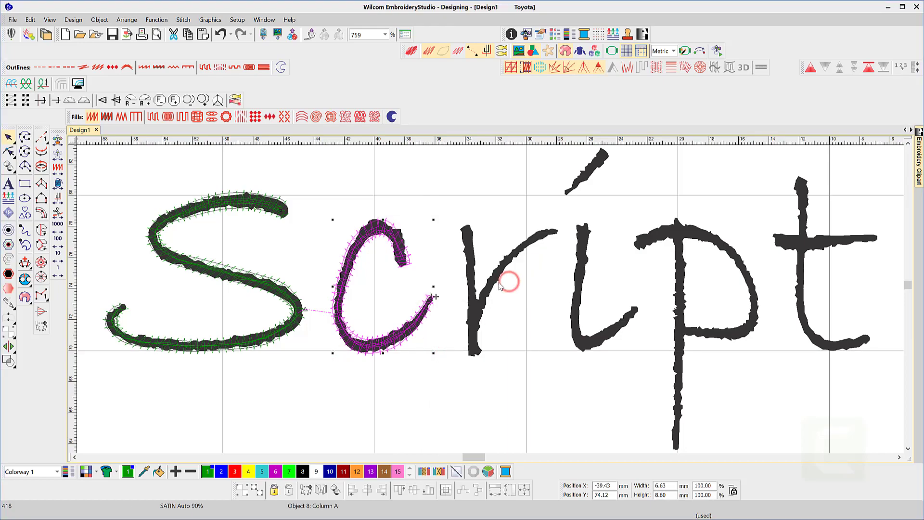
- Digitize the r's curved arm as a Column A satin column
click(41, 185)
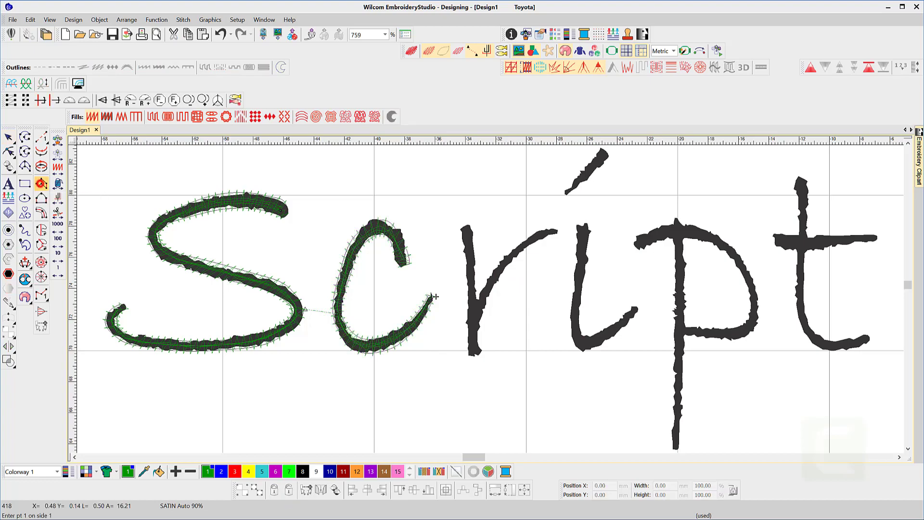
click(555, 234)
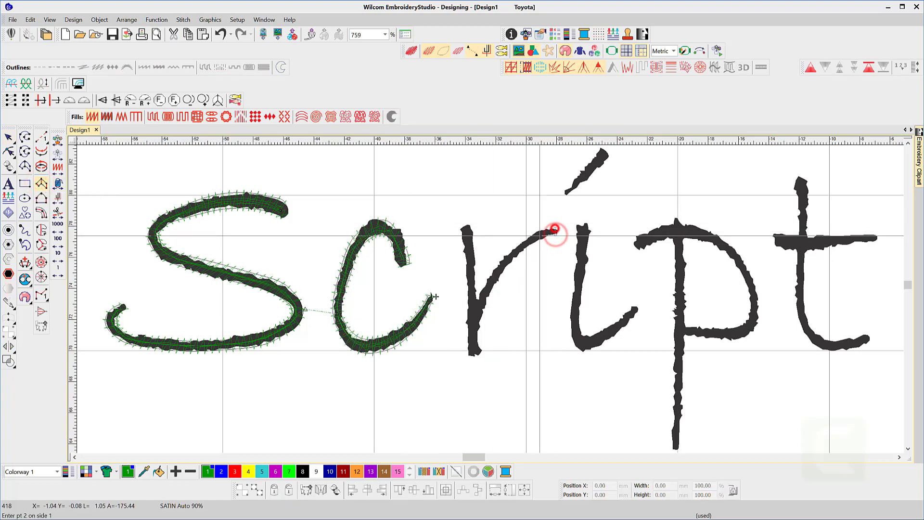
click(529, 237)
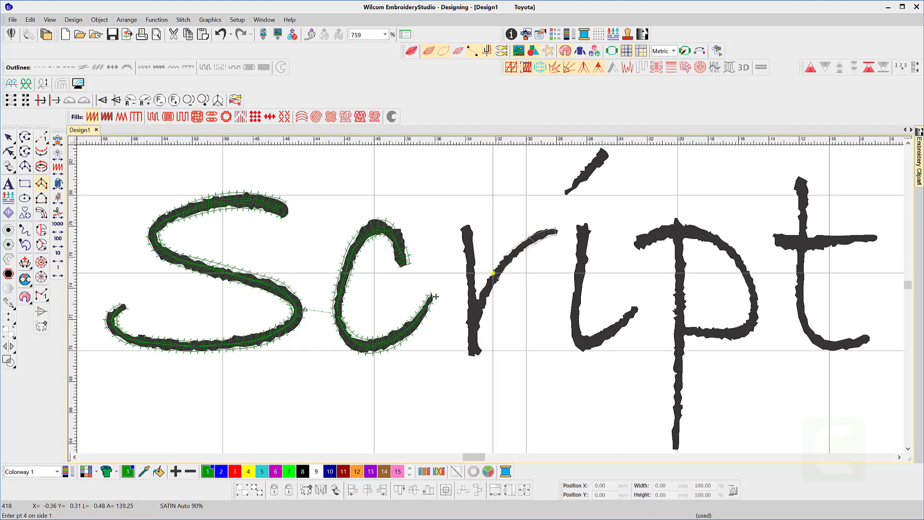
click(475, 304)
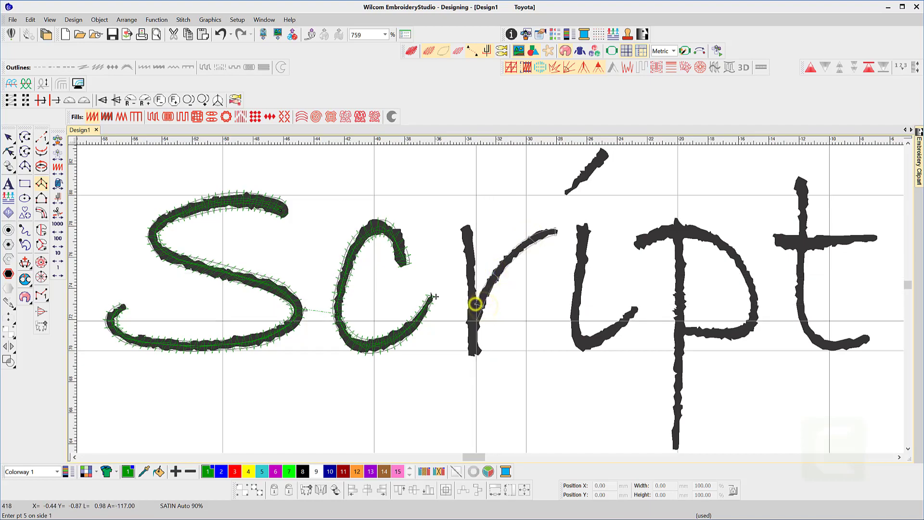
click(480, 322)
click(471, 322)
key(Return)
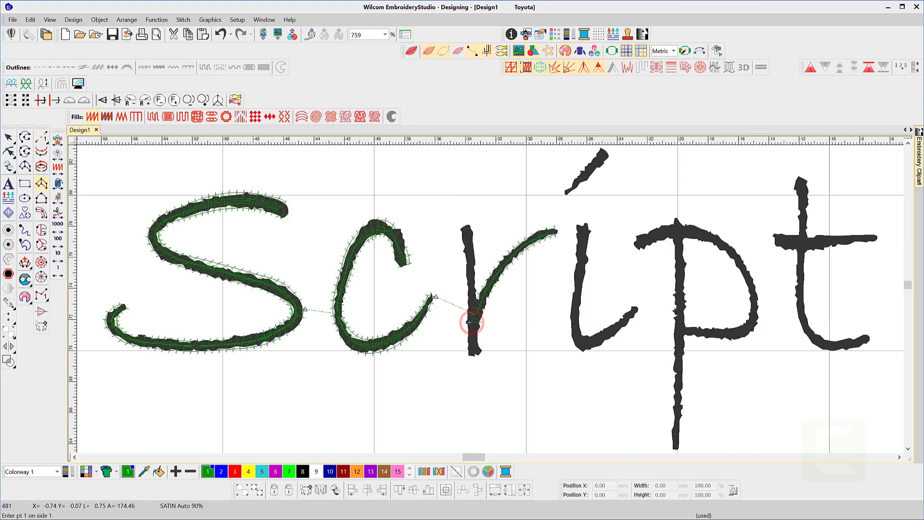
- Digitize the r's stem as a second satin column, then select both r parts
click(470, 355)
click(484, 353)
right_click(468, 348)
right_click(478, 345)
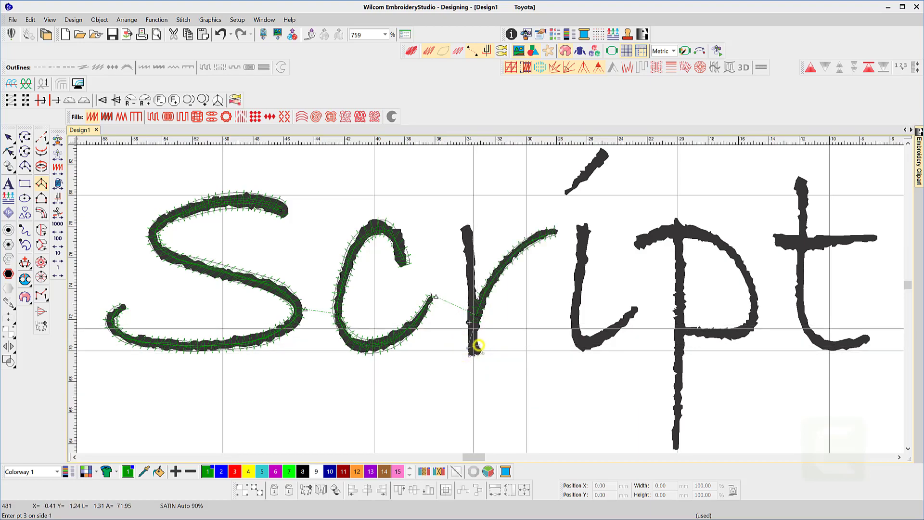
click(470, 324)
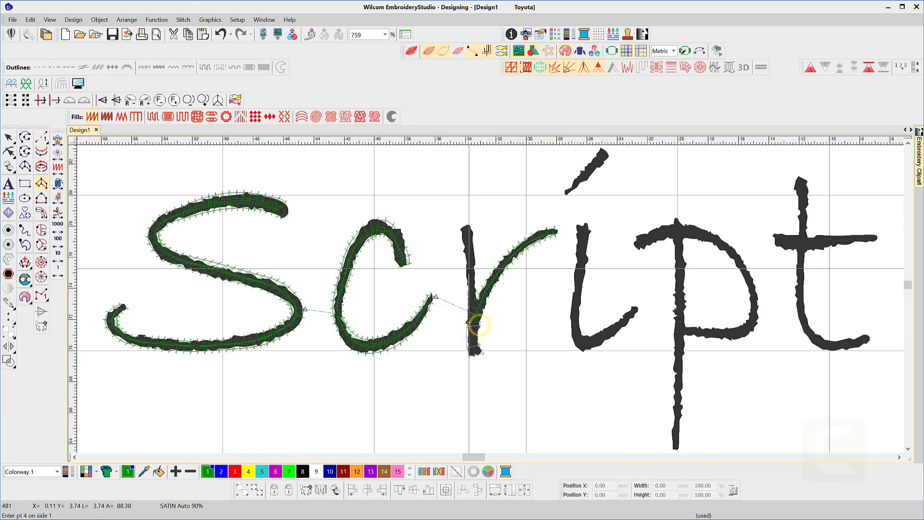
click(475, 264)
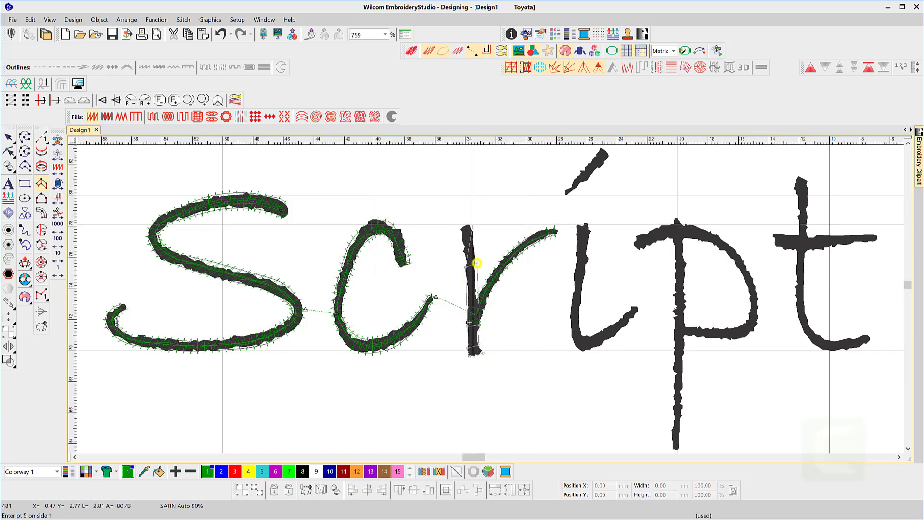
click(475, 232)
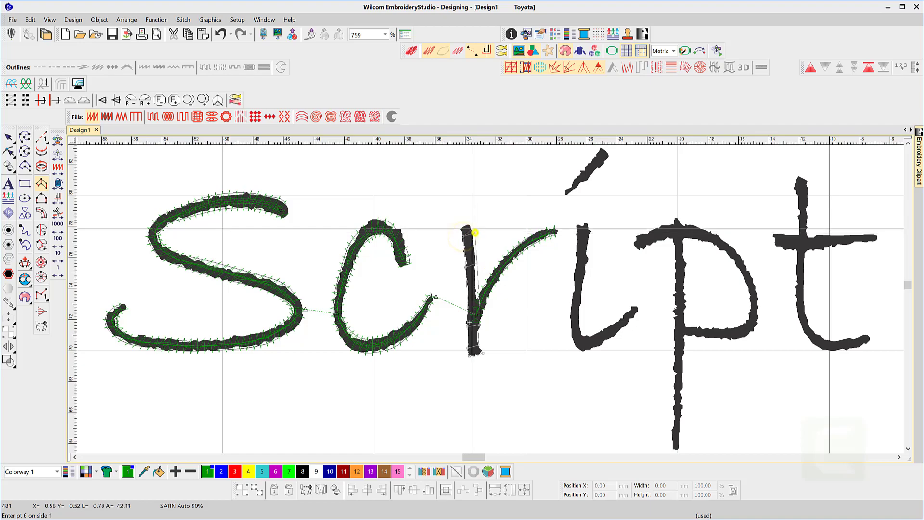
click(469, 225)
key(Return)
click(9, 137)
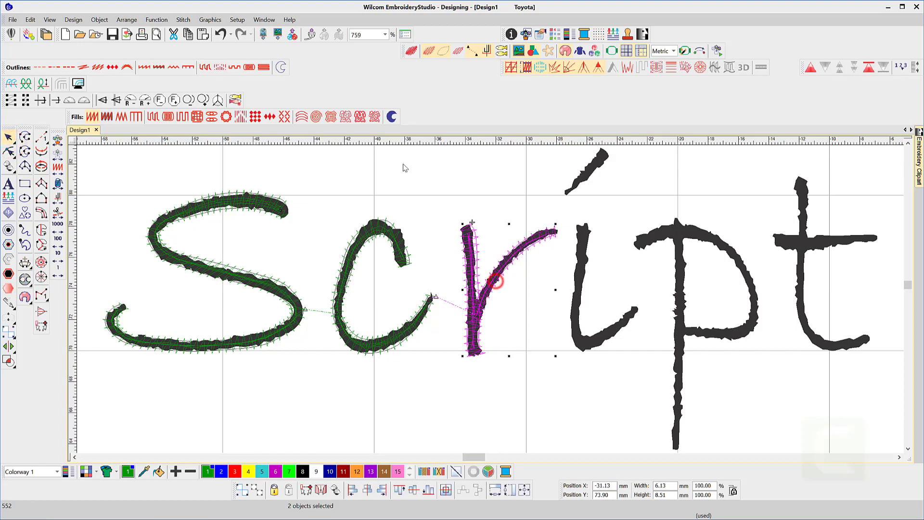
- Save the r as letter 'r' in 'my script' with a baseline reference line, then begin the í column
click(105, 21)
click(123, 129)
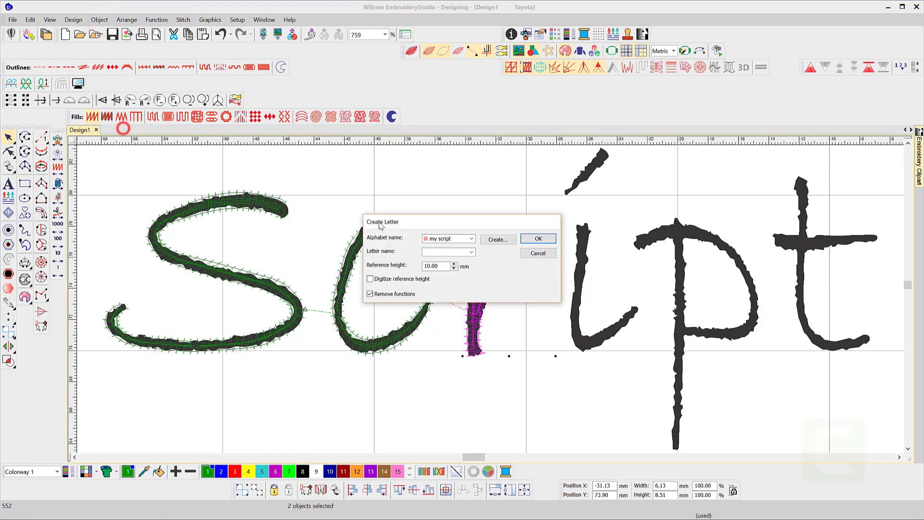
text(r)
click(537, 239)
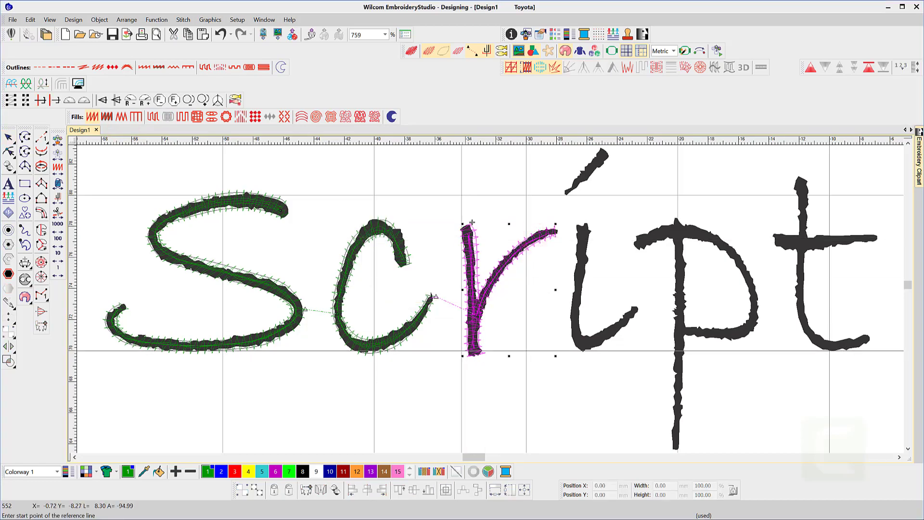
click(464, 353)
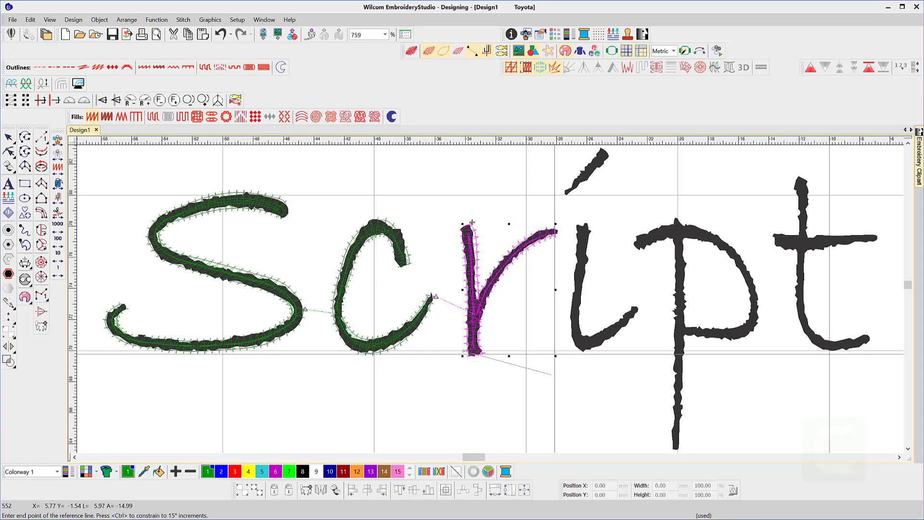
click(556, 351)
click(514, 280)
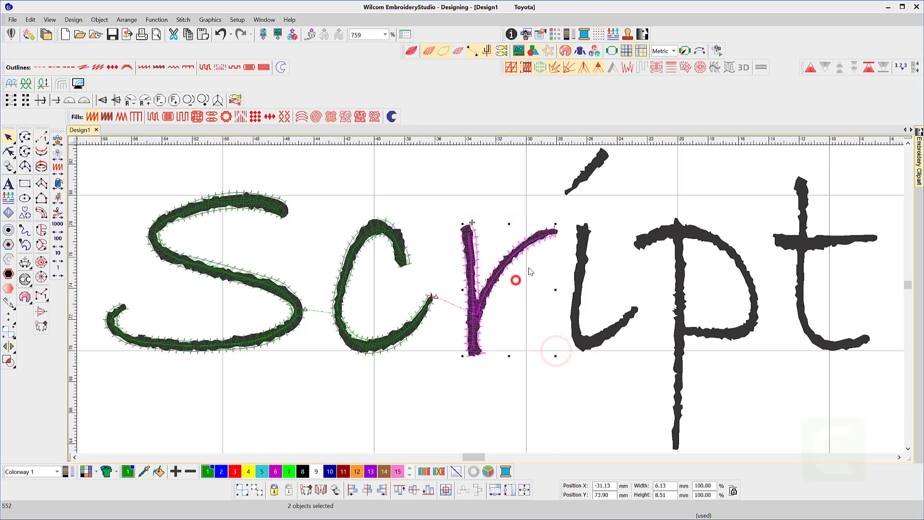
click(42, 184)
click(579, 226)
- Digitize the í's stem, from top down to its rising tail, as a satin column
click(592, 228)
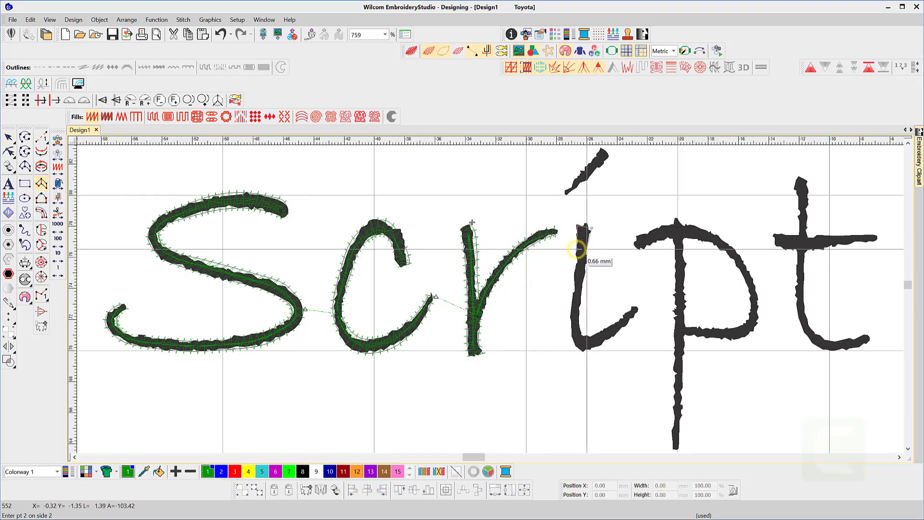
click(572, 289)
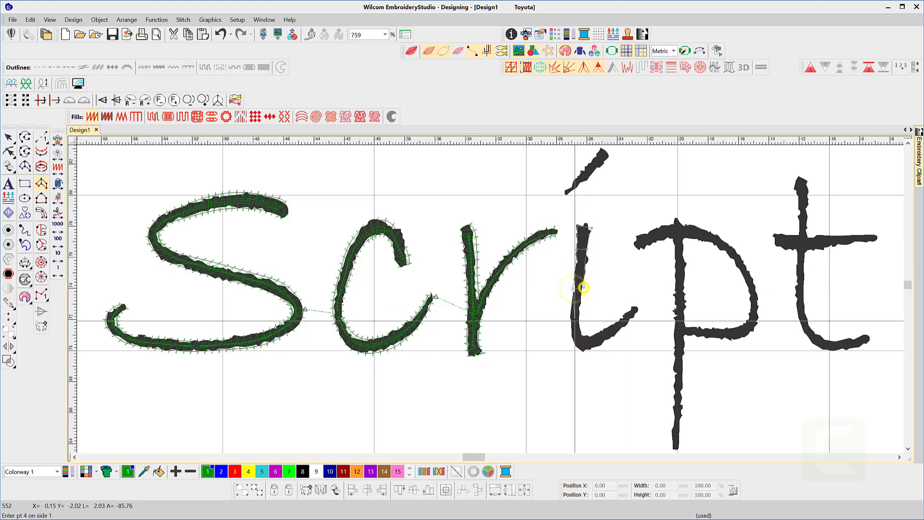
click(580, 324)
click(579, 350)
click(579, 349)
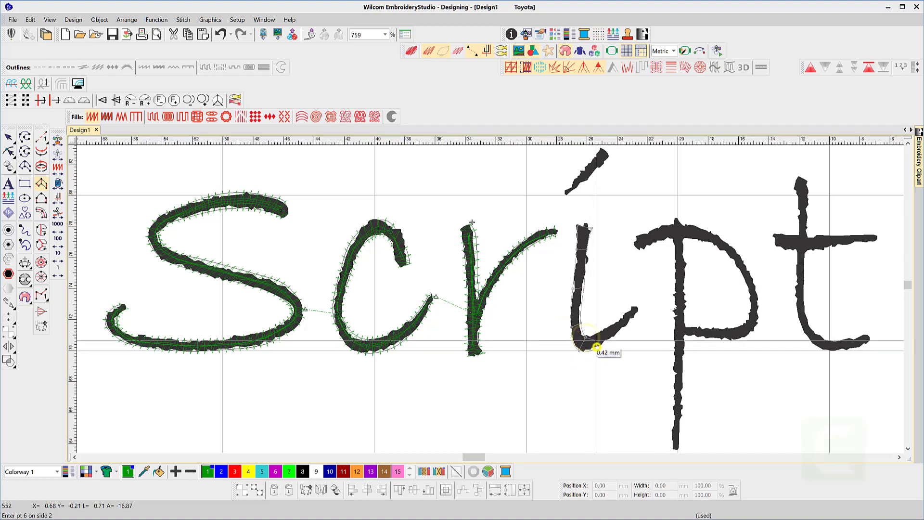
click(595, 344)
click(617, 323)
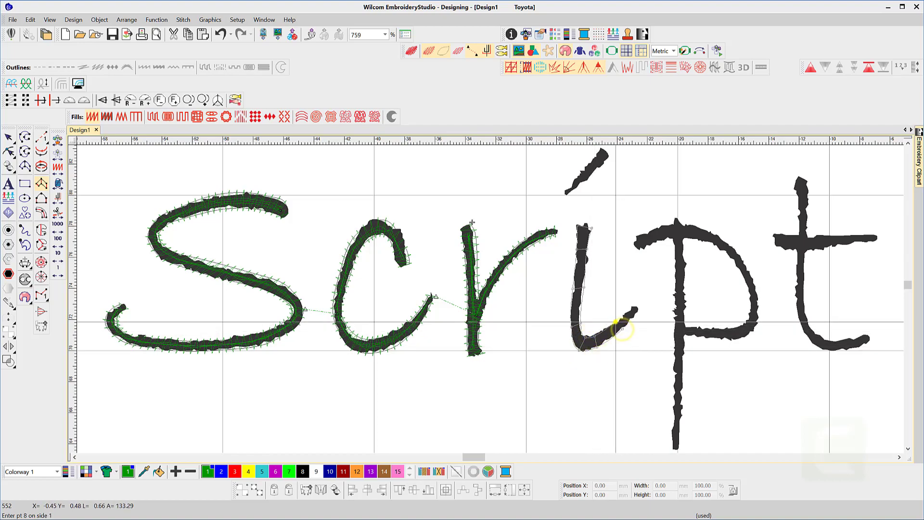
click(635, 312)
key(Return)
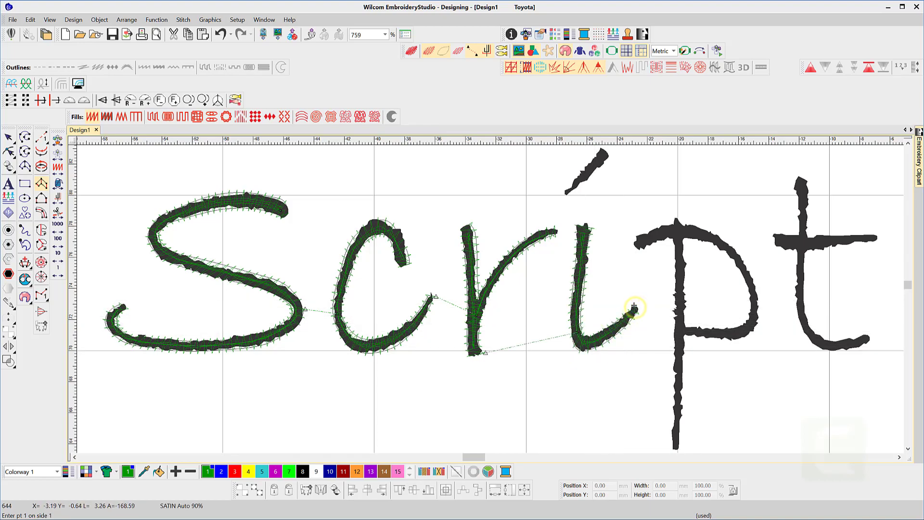
- Digitize the í's accent as a curved satin column
click(567, 192)
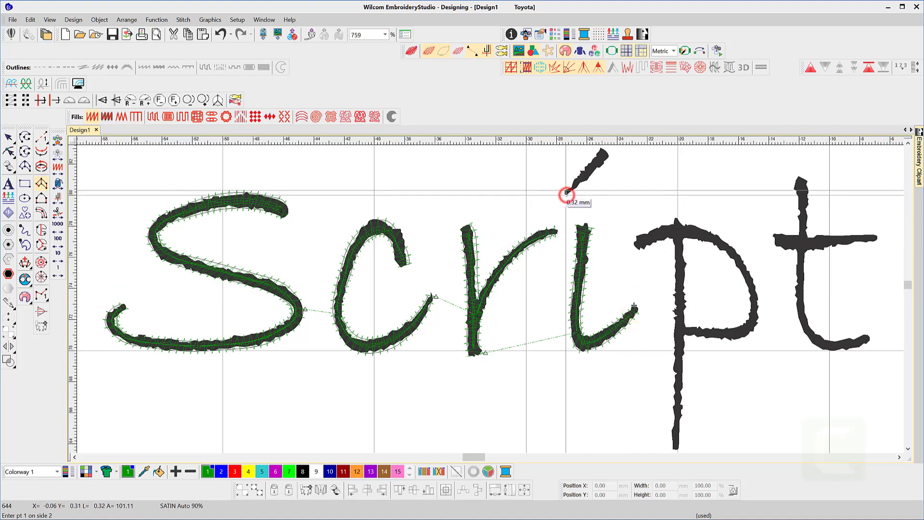
right_click(584, 168)
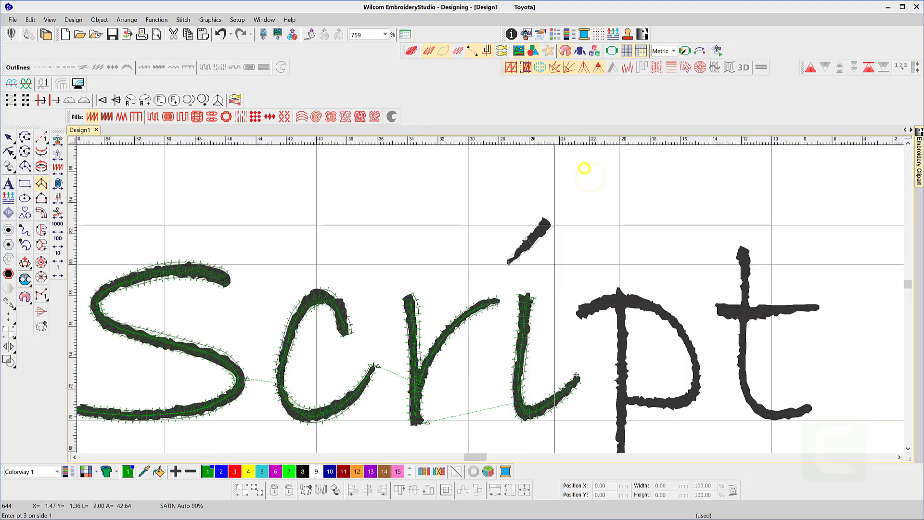
click(541, 214)
key(Return)
click(8, 137)
- Save the í's stem and accent together as letter 'i' in 'my script' with a baseline reference line
click(8, 138)
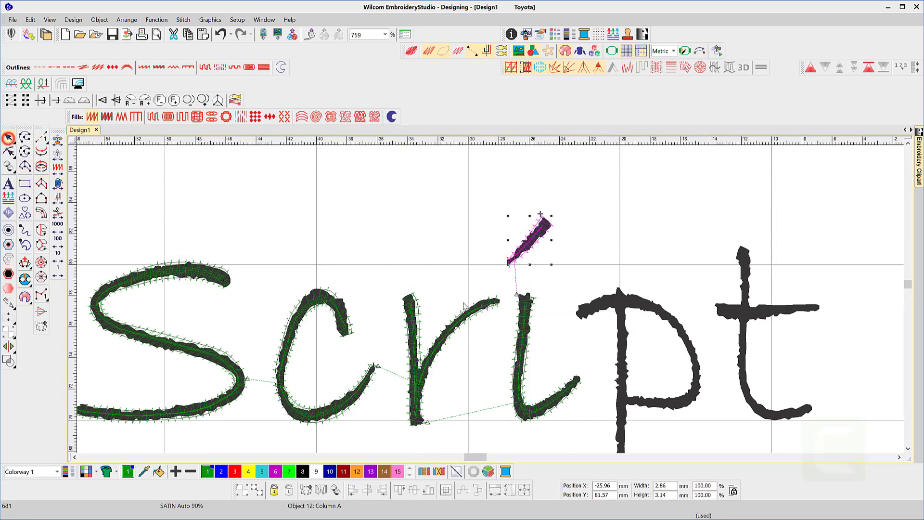
ctrl+click(524, 332)
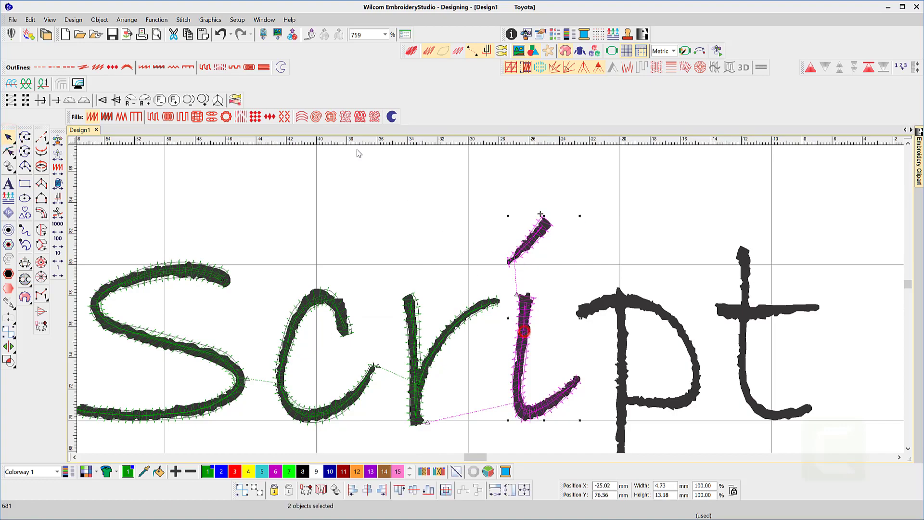
click(98, 21)
click(135, 131)
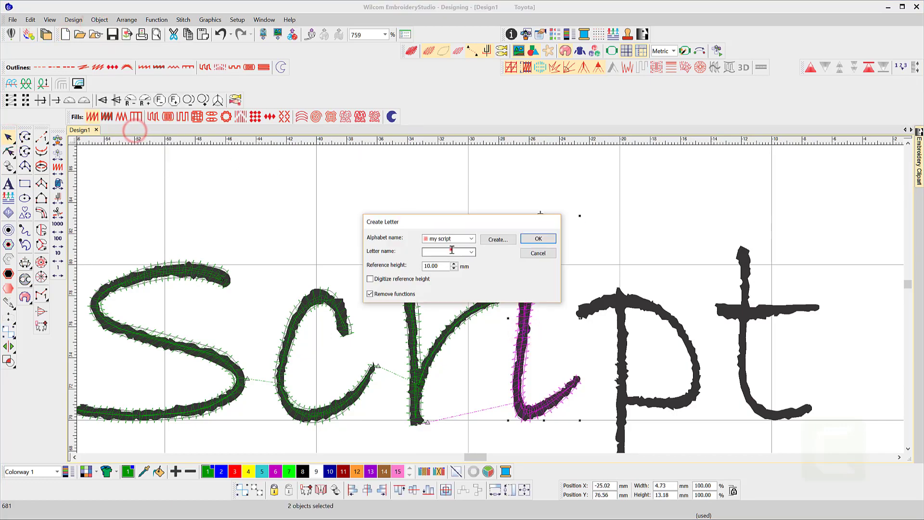
click(537, 239)
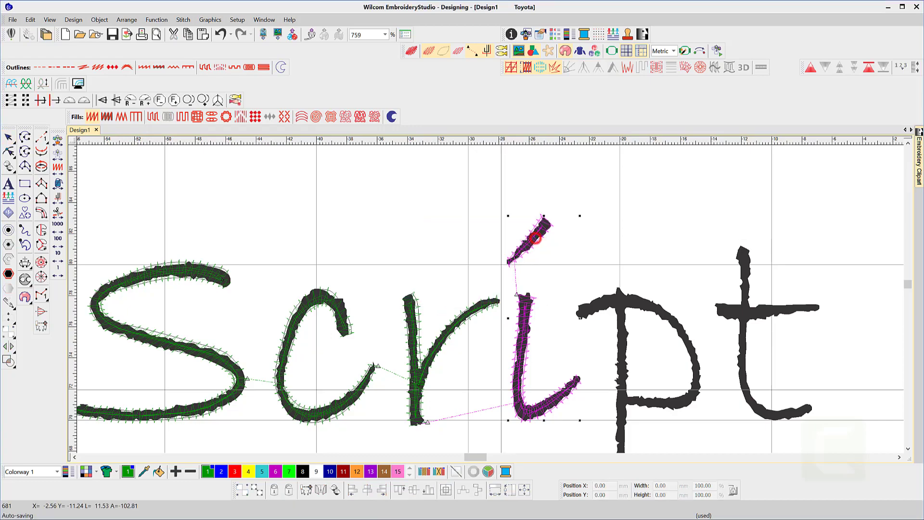
click(508, 421)
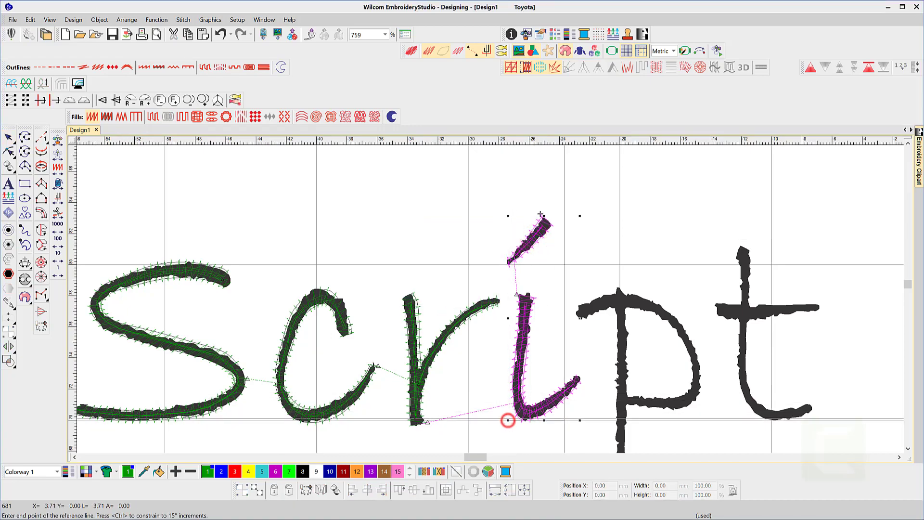
click(581, 419)
click(512, 283)
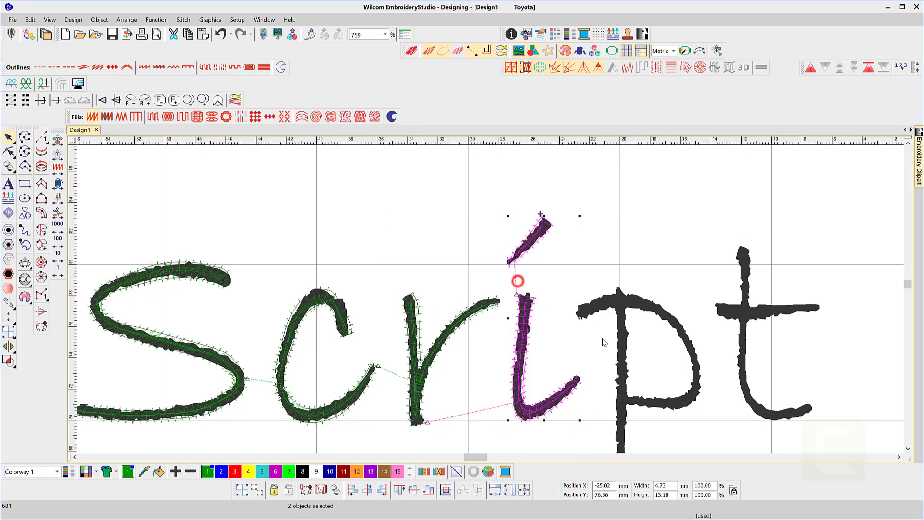
scroll(519, 356, down, 1)
scroll(488, 295, up, 2)
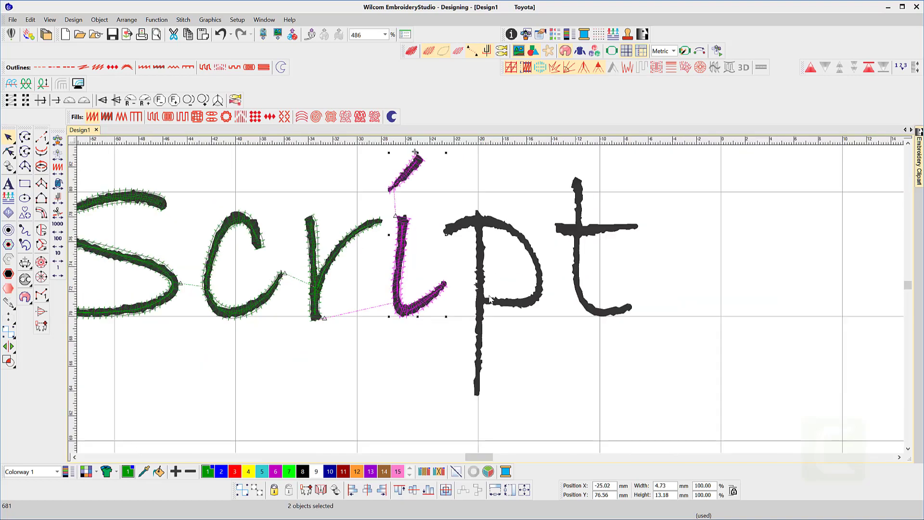
- Digitize the p's stem as a Column A satin column
click(42, 184)
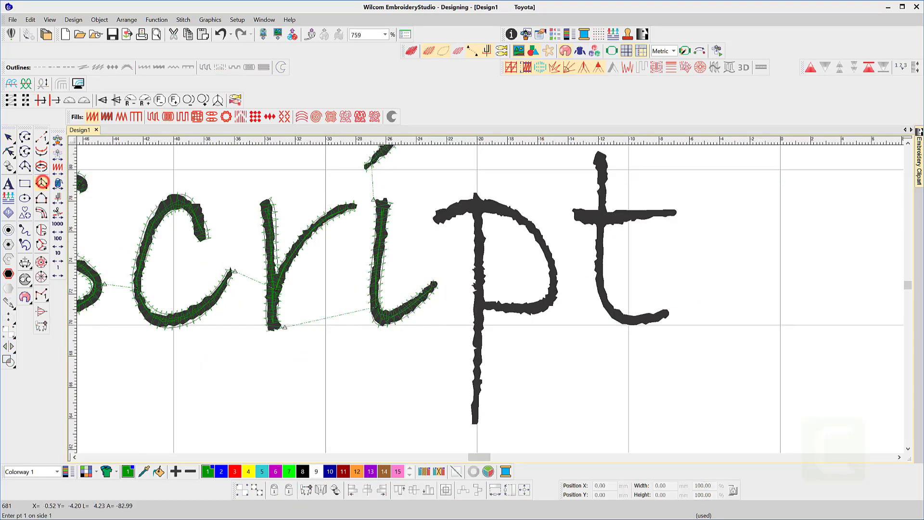
click(475, 195)
click(474, 216)
click(483, 215)
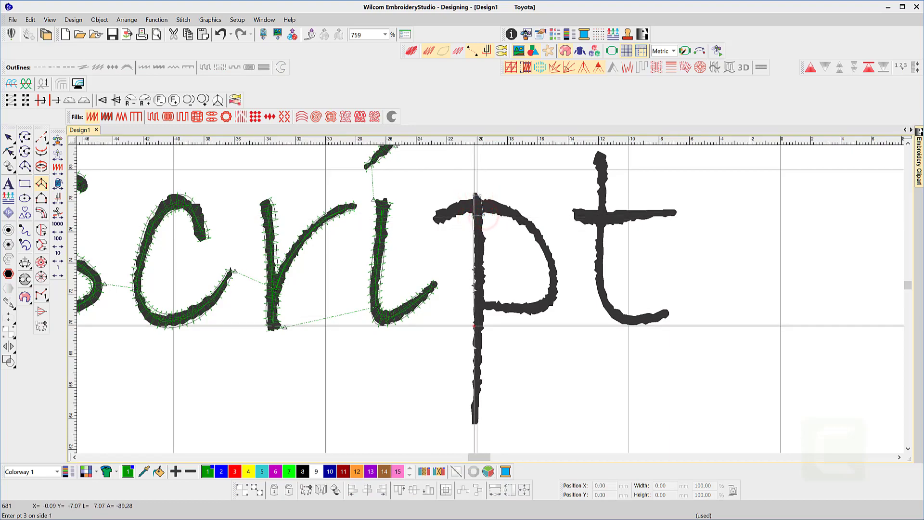
click(477, 324)
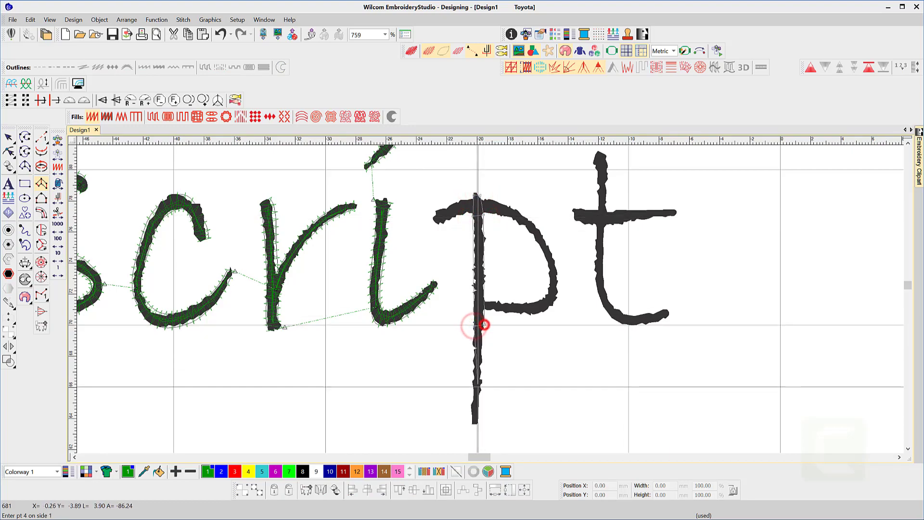
click(476, 400)
click(476, 422)
key(Return)
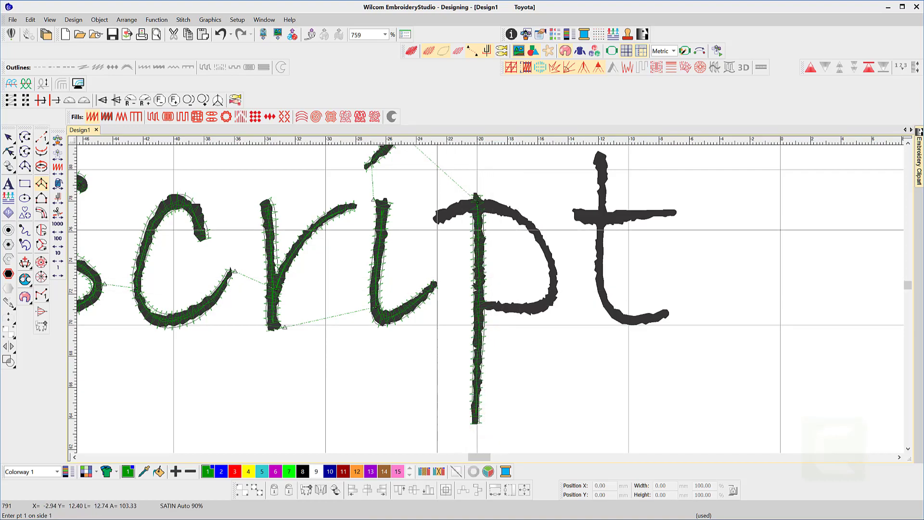
- Digitize the p's bowl as a curved satin column ending at the stem
click(434, 220)
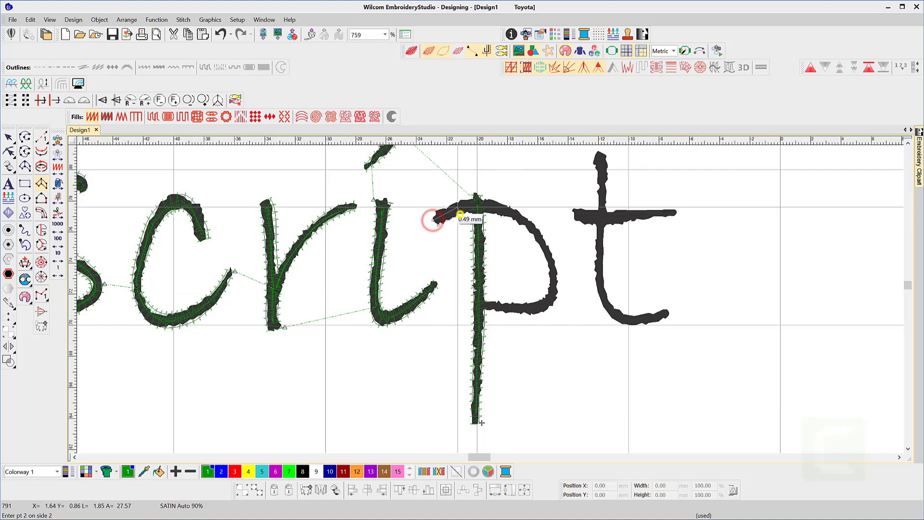
right_click(455, 205)
right_click(500, 204)
right_click(523, 227)
right_click(529, 220)
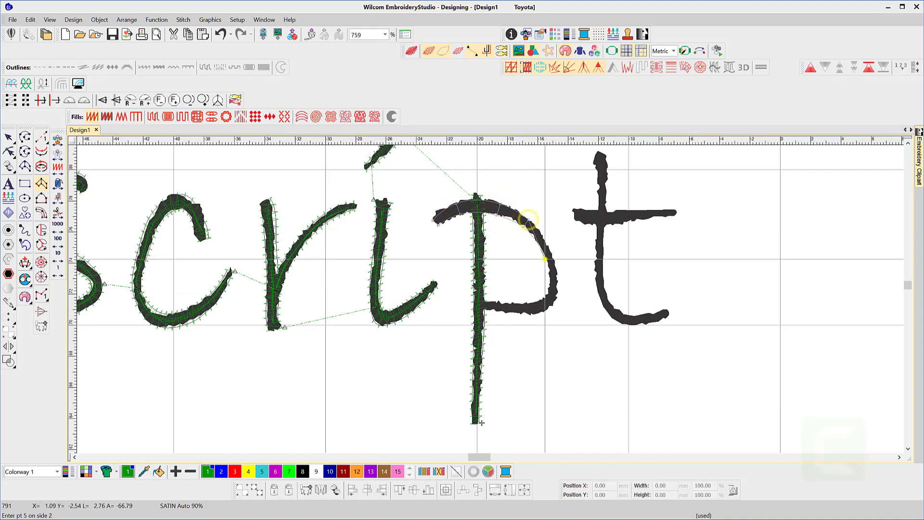
right_click(553, 256)
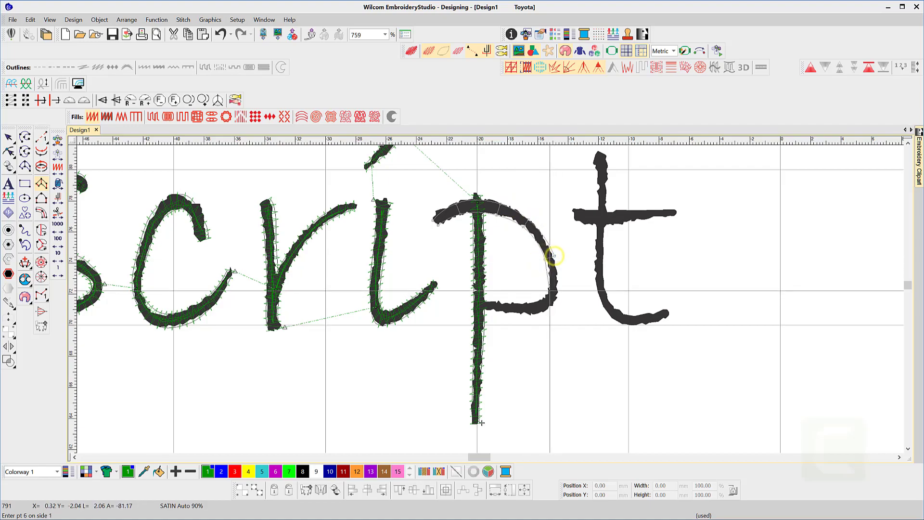
right_click(557, 292)
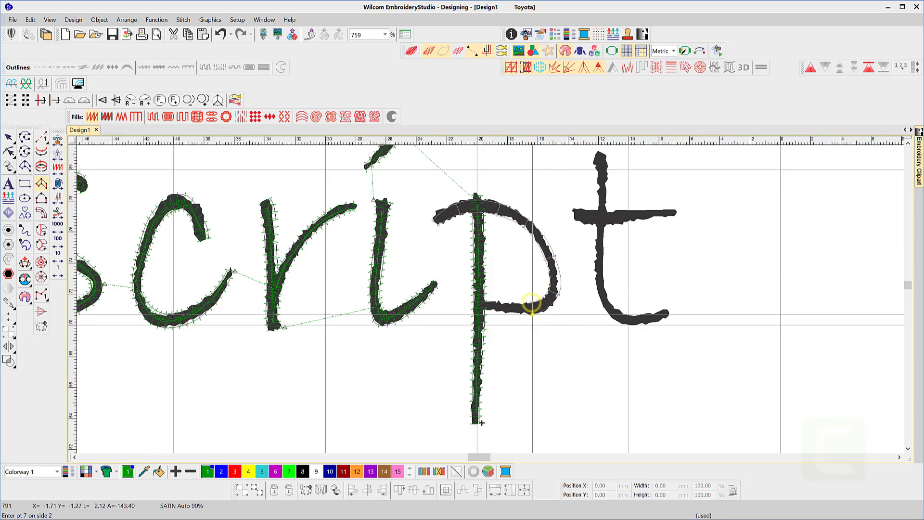
right_click(509, 302)
right_click(509, 312)
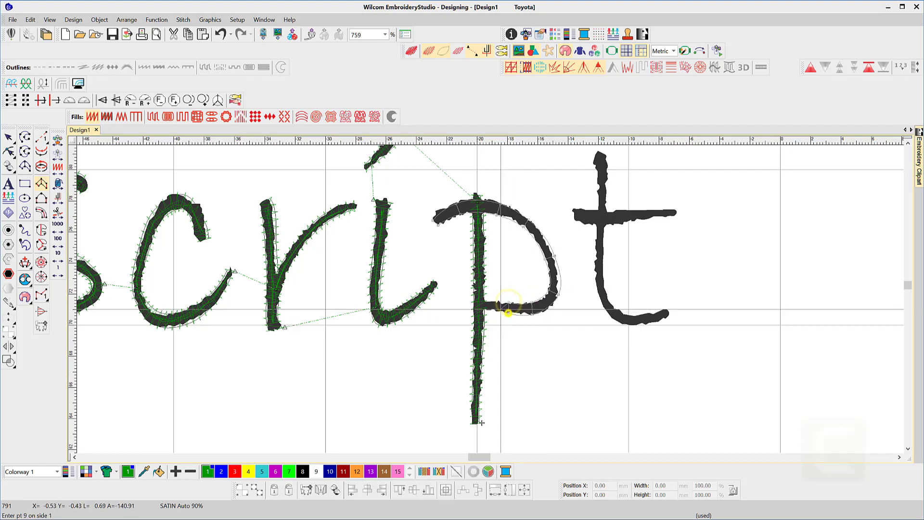
click(485, 301)
click(484, 309)
key(Return)
- Save both p columns as letter 'p' in 'my script' with a baseline reference line
click(13, 135)
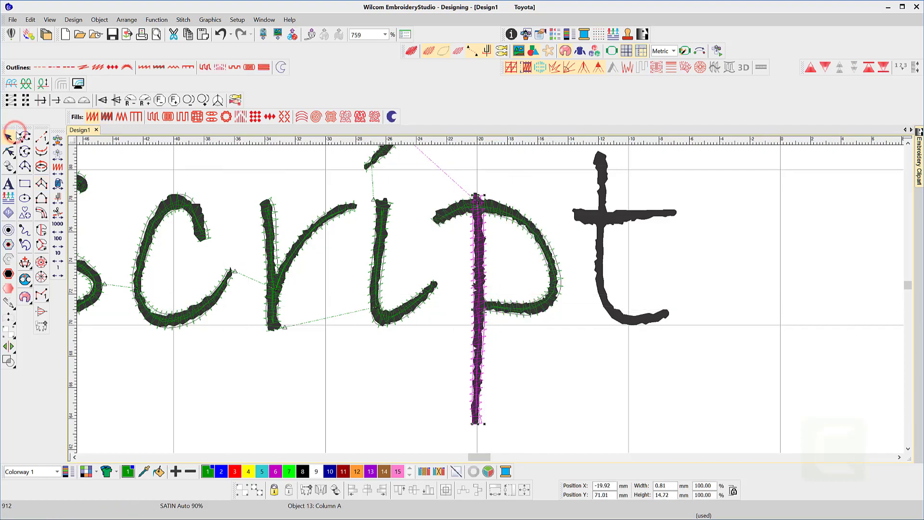
click(93, 19)
click(115, 127)
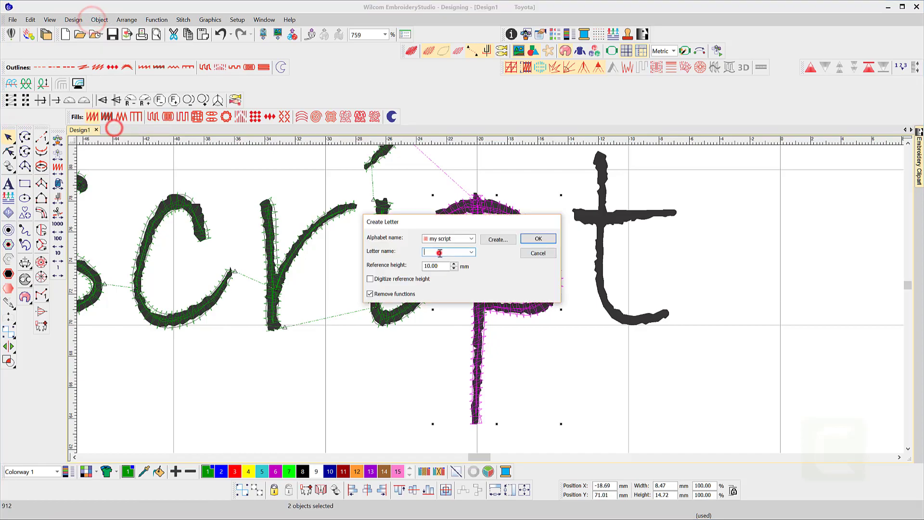
text(p)
click(538, 238)
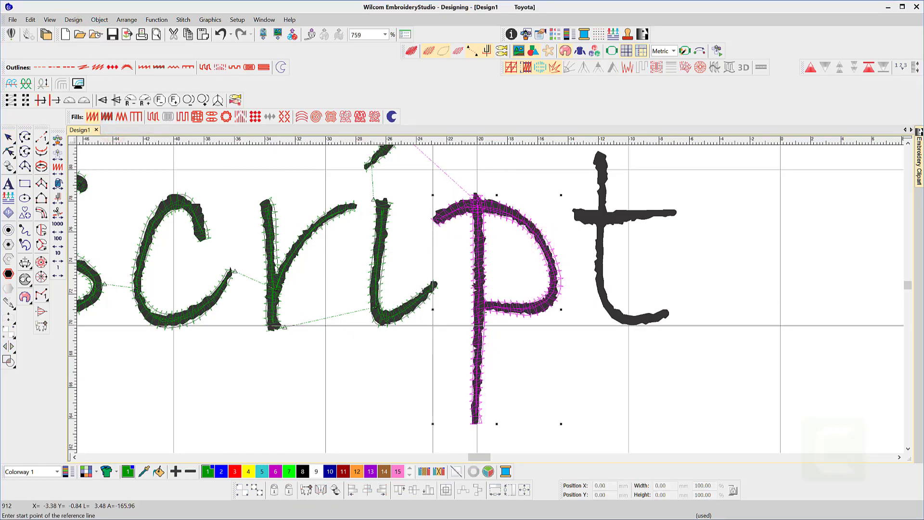
click(432, 326)
click(561, 325)
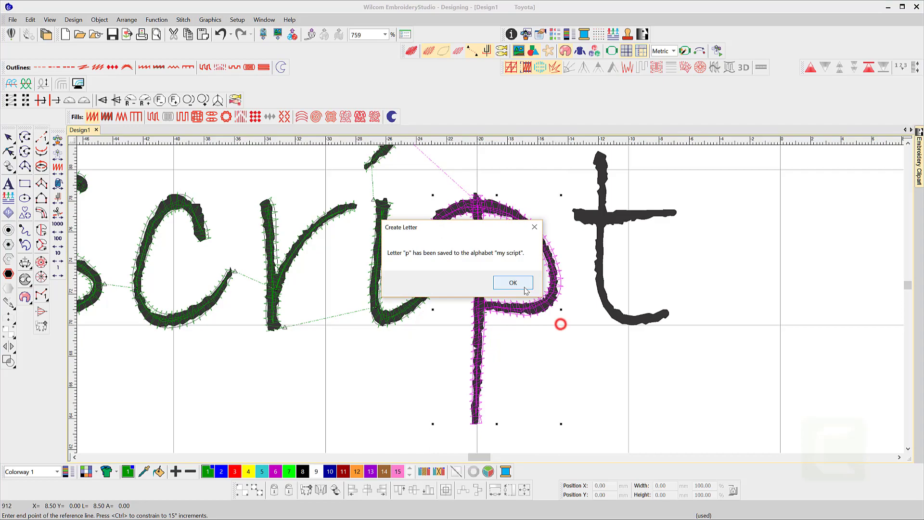
click(522, 283)
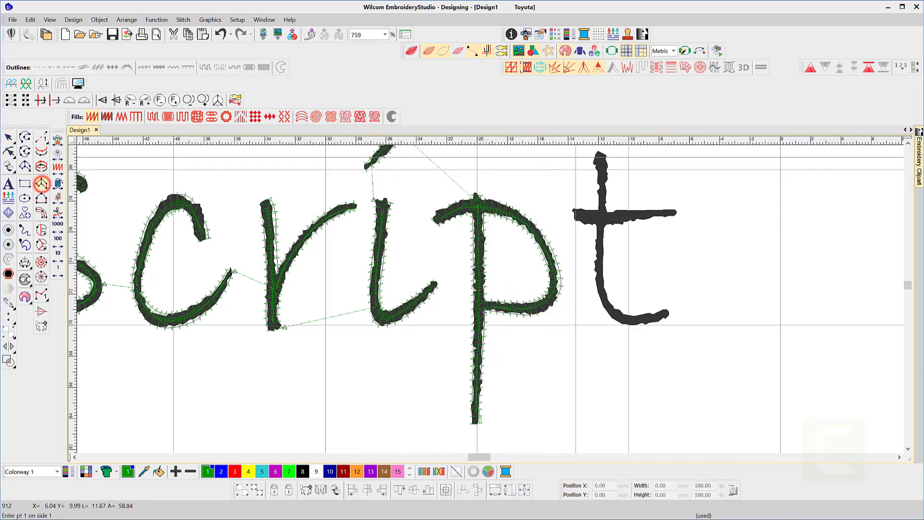
- Digitize the t's stem and curved tail as one satin column
click(595, 154)
click(542, 238)
click(556, 233)
click(544, 258)
click(555, 256)
click(544, 286)
click(556, 286)
click(544, 318)
click(553, 317)
click(547, 371)
click(556, 365)
click(571, 397)
click(572, 386)
click(585, 400)
click(583, 389)
right_click(610, 394)
right_click(606, 384)
click(617, 388)
click(615, 380)
key(Return)
- Digitize the t's crossbar as a second satin column
click(521, 283)
click(523, 295)
click(545, 283)
click(548, 299)
click(594, 284)
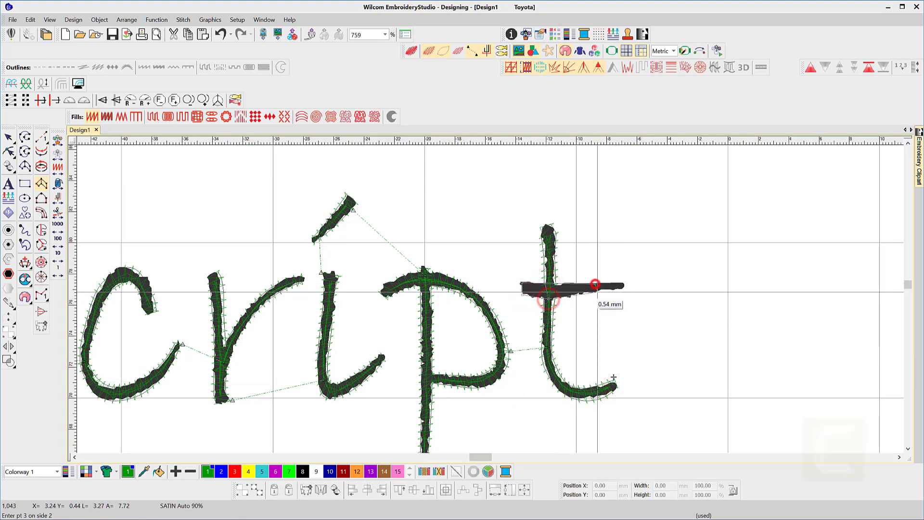
click(624, 284)
key(Return)
- Select both columns and save them as letter 't' with a reference line along its base
click(7, 136)
click(96, 20)
click(117, 130)
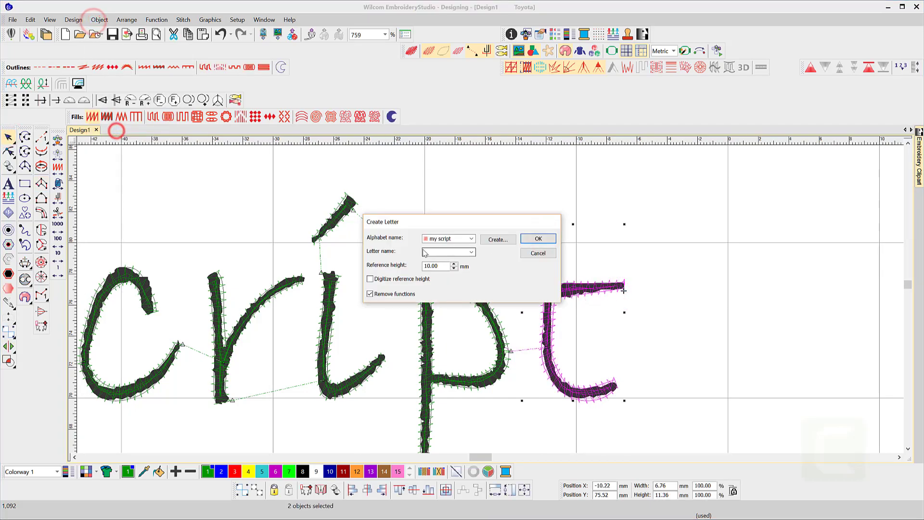
text(t)
key(Return)
click(545, 233)
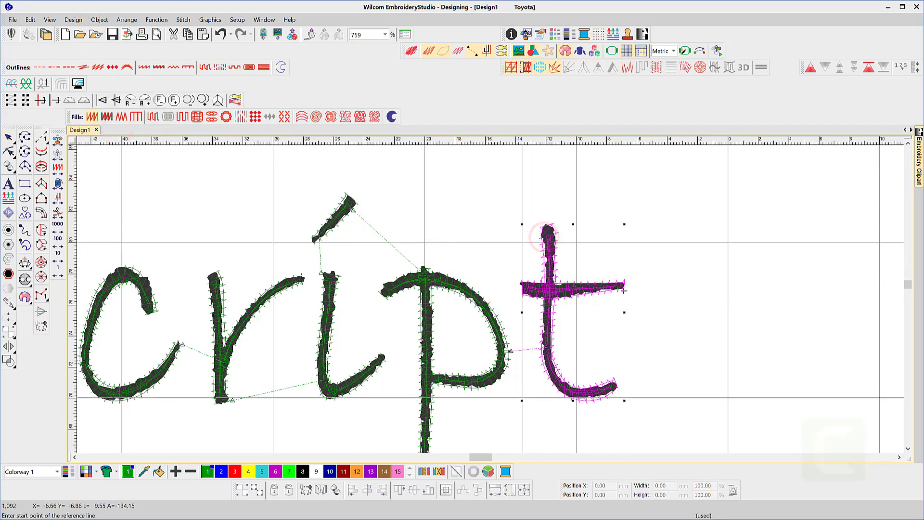
click(522, 399)
click(625, 400)
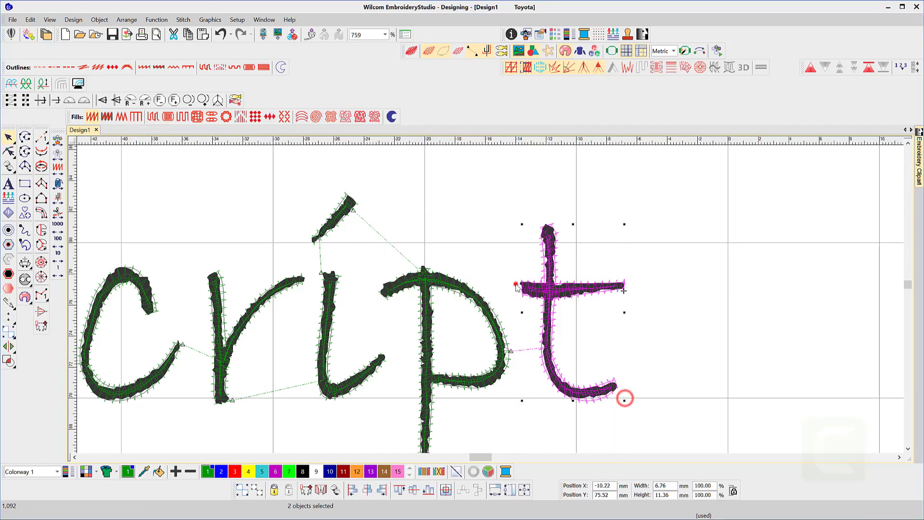
click(513, 284)
- Deselect the t and bring up the lettering properties panel, moving it aside
key(Escape)
key(a)
drag(216, 254, 724, 158)
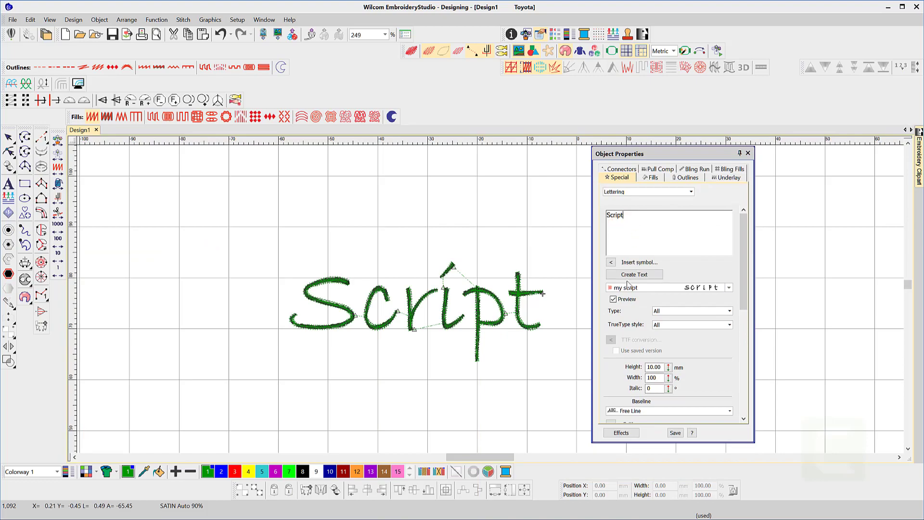
- Create the 'Script' lettering below the original and reshape it to adjust the 'pt' spacing
click(648, 275)
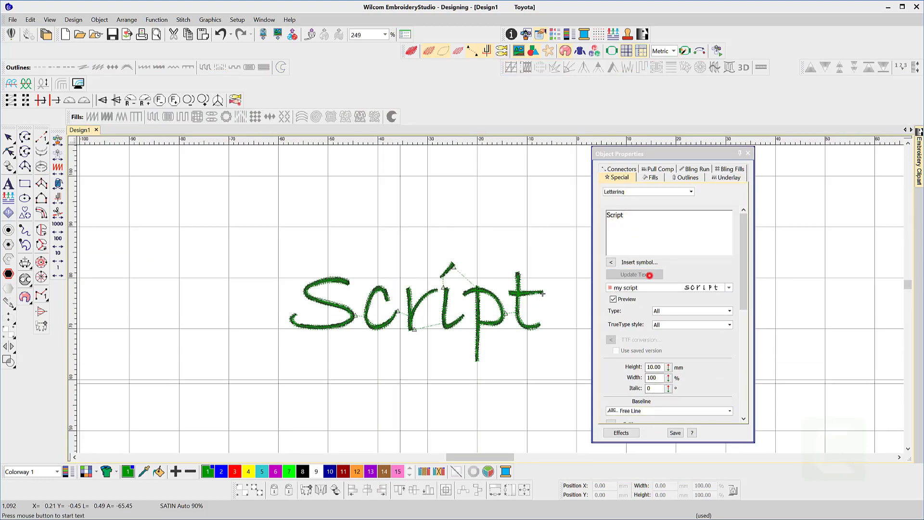
click(388, 410)
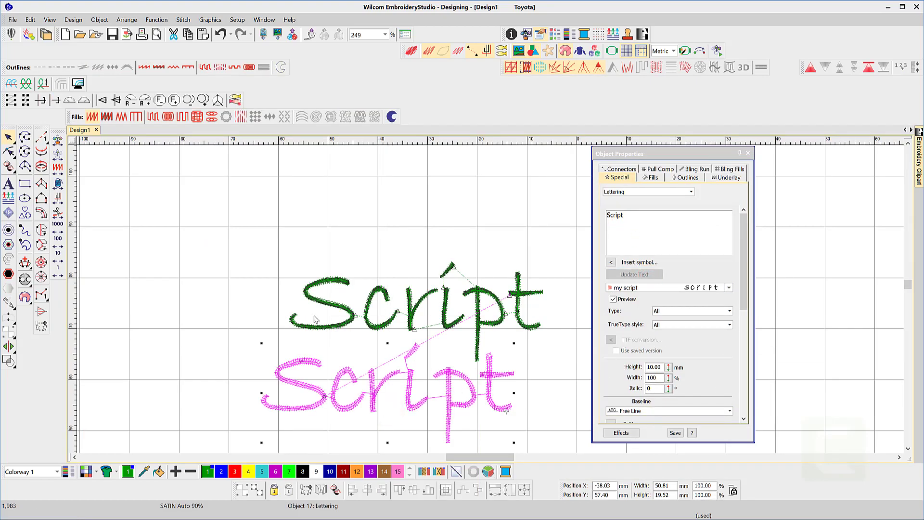
key(h)
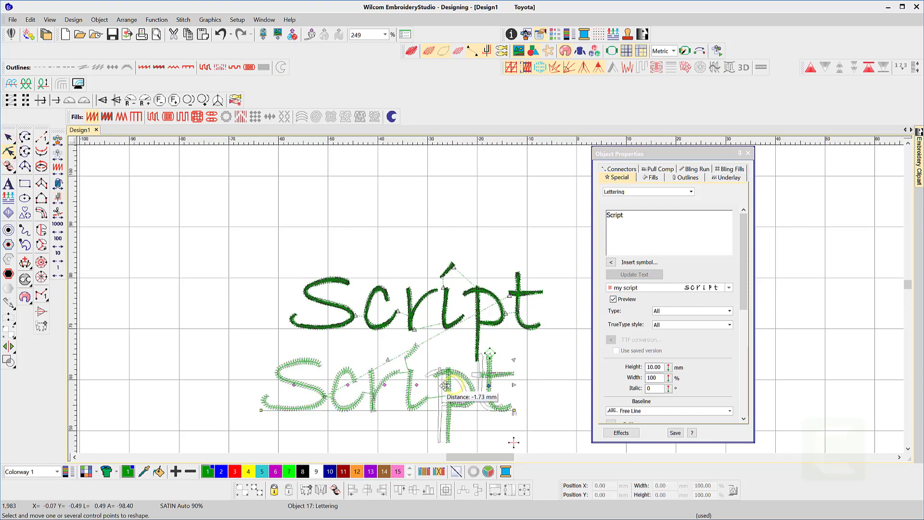
drag(442, 386, 440, 385)
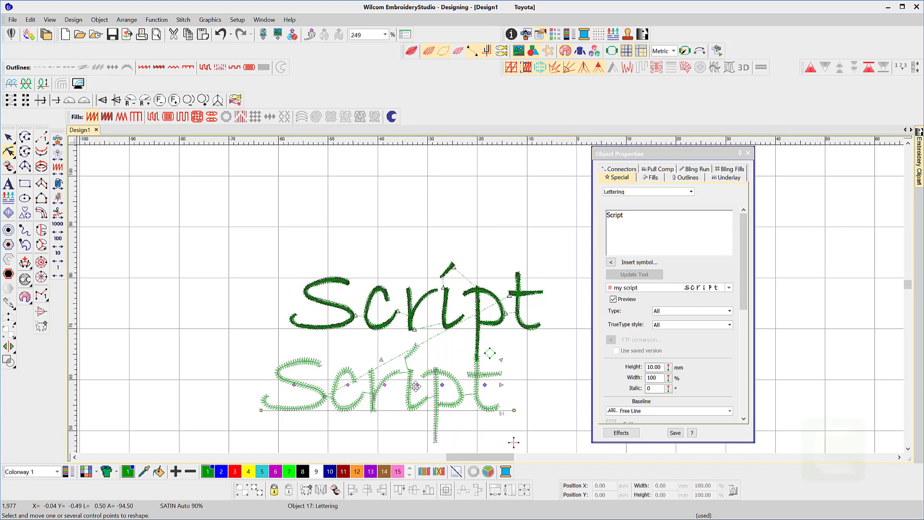